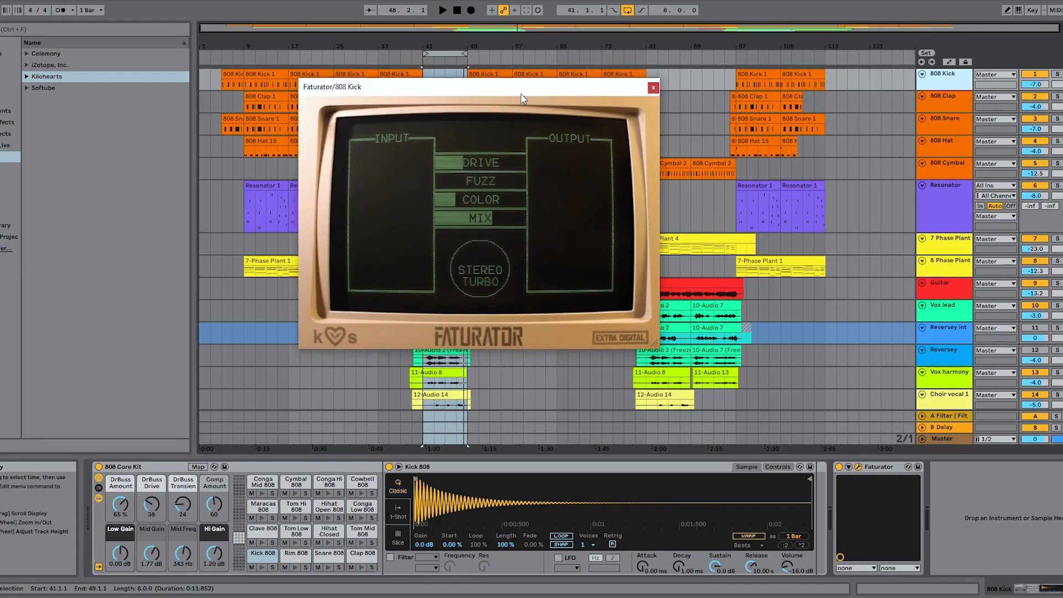
# Open the Snap Heap effect on the Vox lead track and reposition its window so all of it is visible
pyautogui.moveTo(546, 92); pyautogui.dragTo(548, 99)
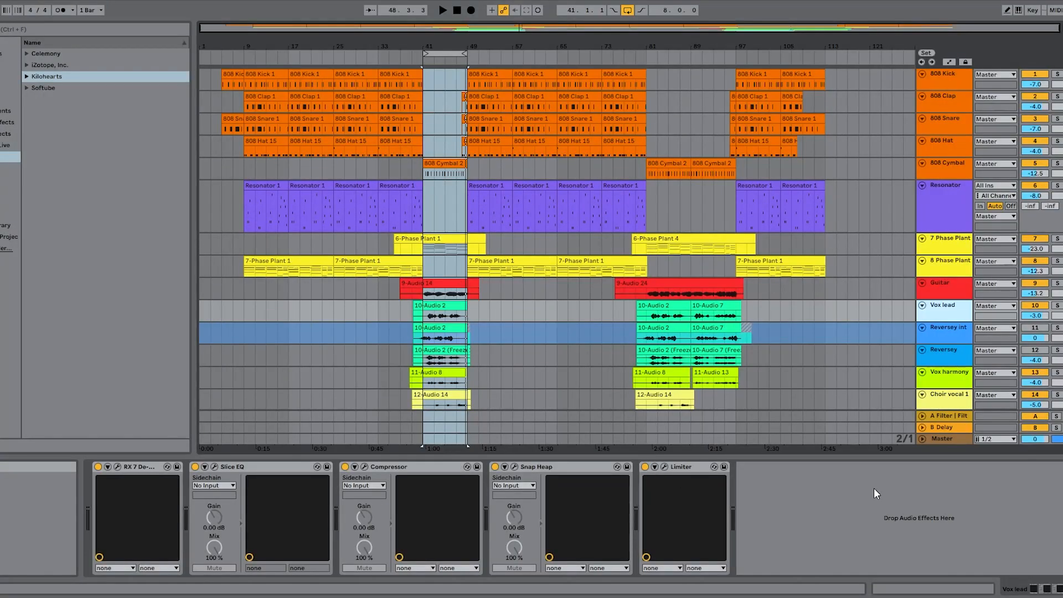
pyautogui.click(514, 467)
pyautogui.moveTo(480, 51); pyautogui.dragTo(507, 120)
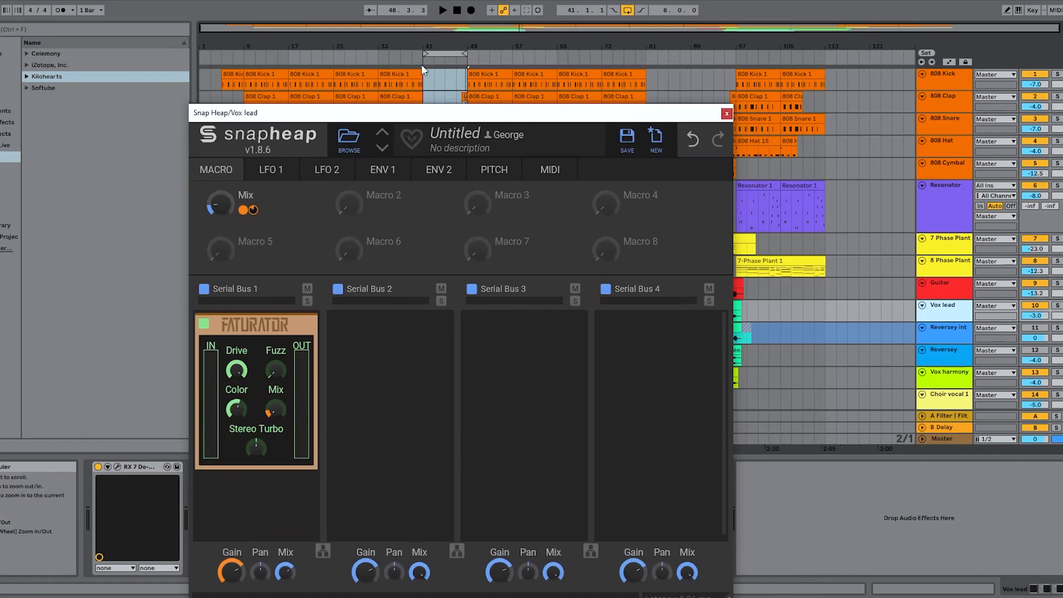
pyautogui.moveTo(433, 110); pyautogui.dragTo(416, 43)
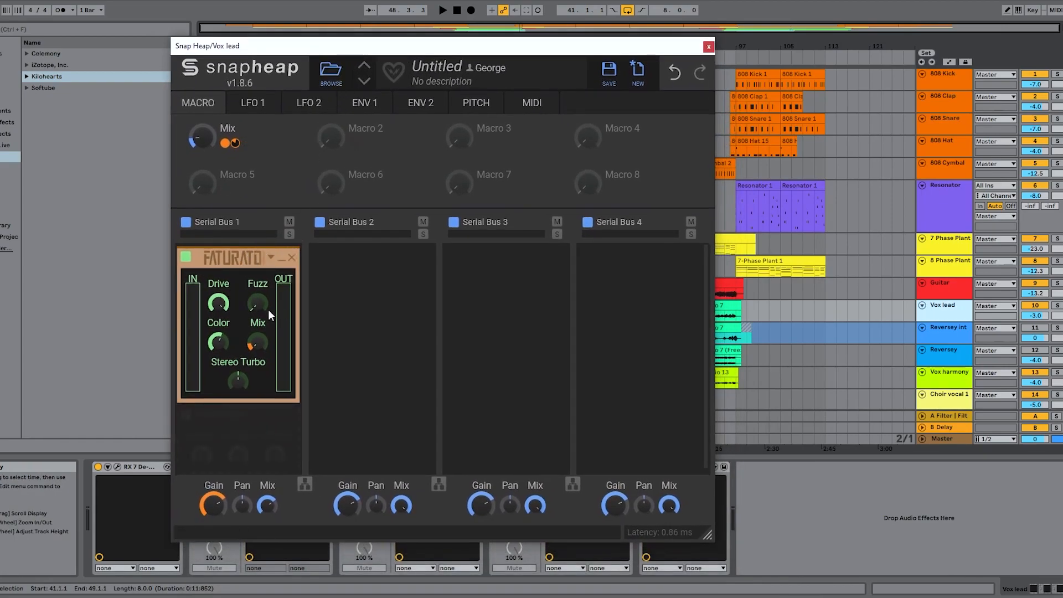
# Audition the vocal loop with the Faturator in Serial Bus 1 bypassed, and re-enable the Faturator
pyautogui.click(185, 257)
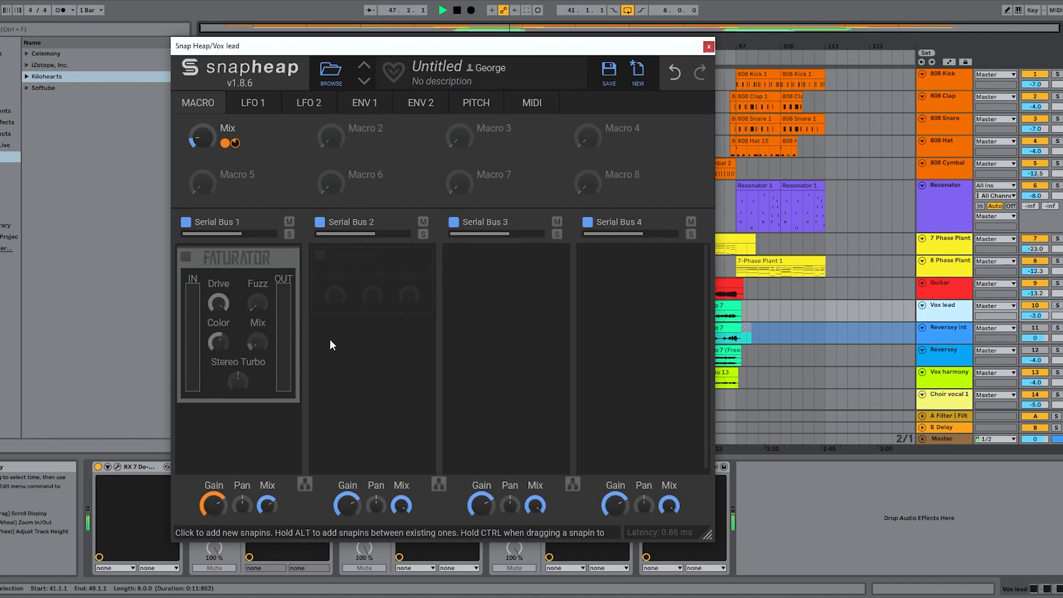
pyautogui.press('space')
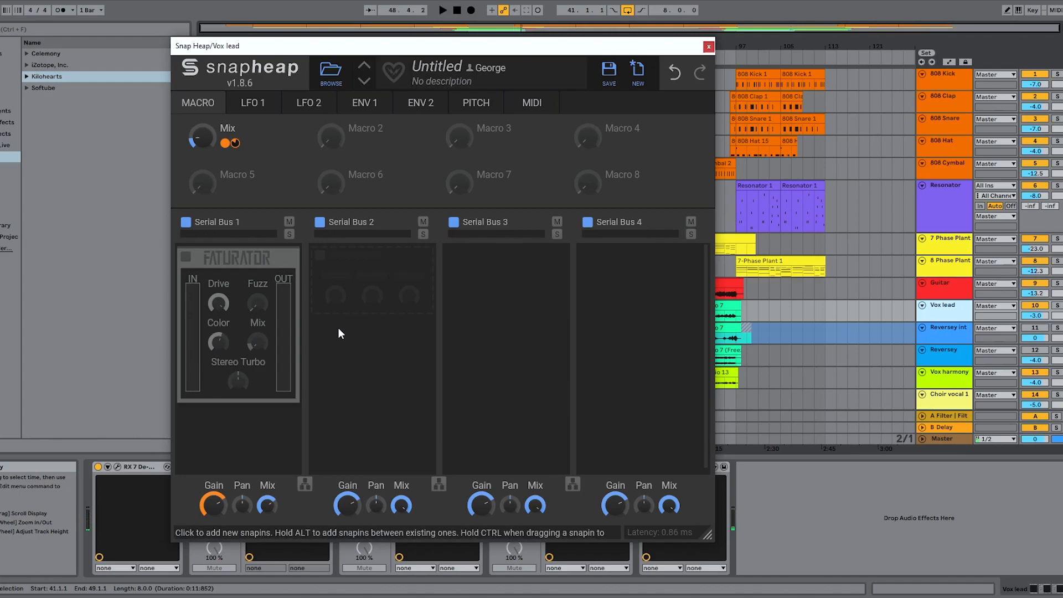
pyautogui.click(186, 256)
# Audition the vocal loop with the Mix macro turned fully up, and return the macro to its low setting
pyautogui.moveTo(202, 136); pyautogui.dragTo(202, 105)
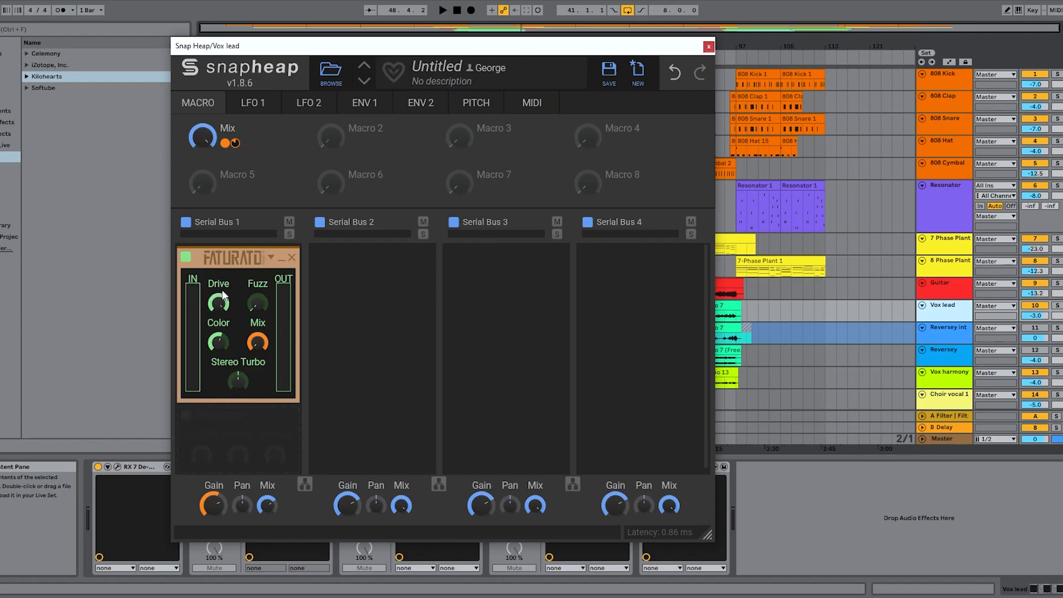
pyautogui.press('space')
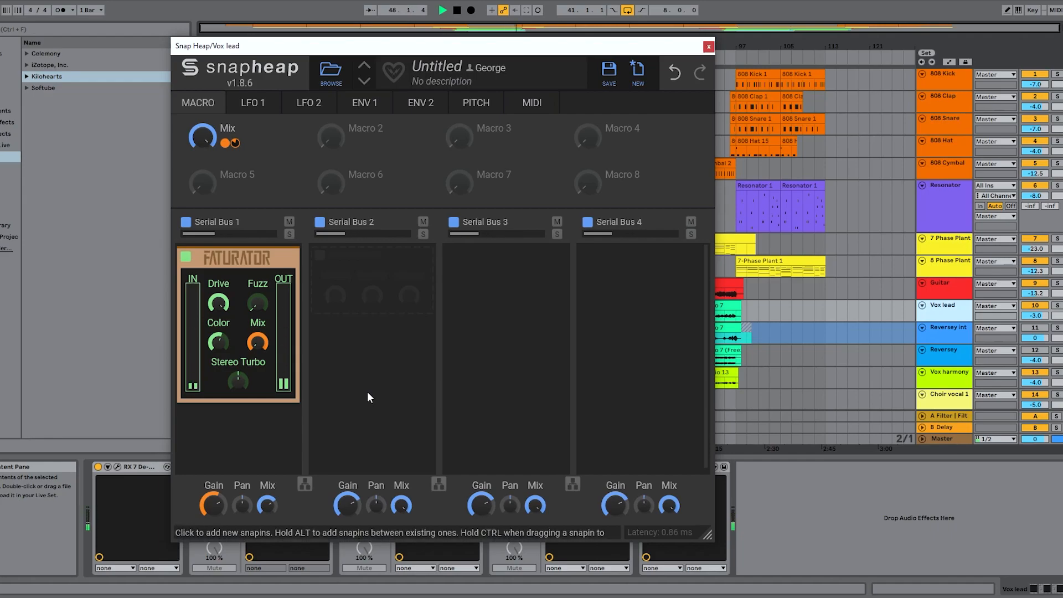
pyautogui.press('space')
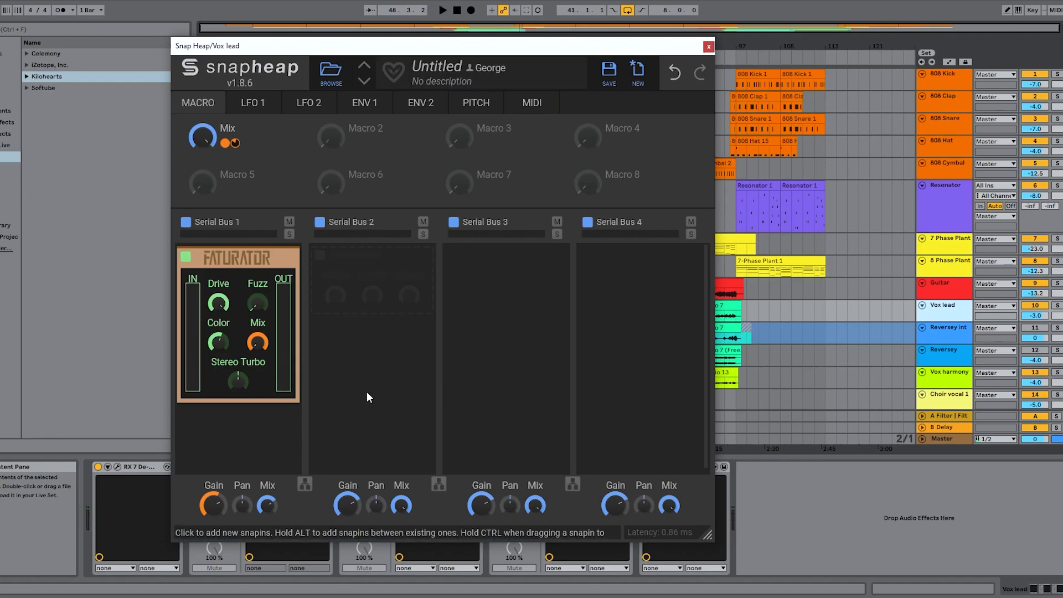
pyautogui.moveTo(204, 139); pyautogui.dragTo(204, 135)
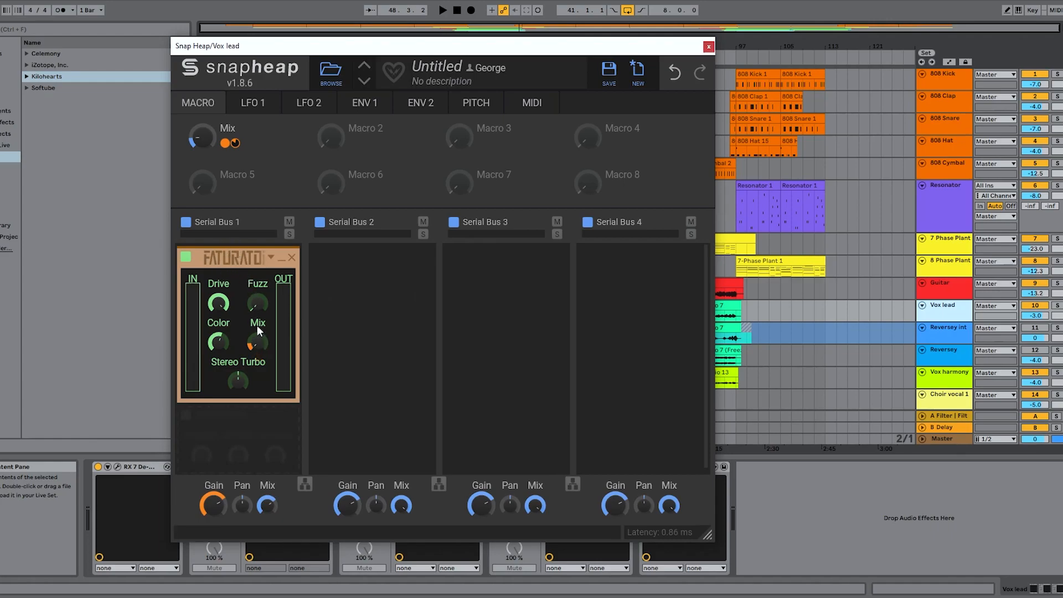
# Show Envelope 1's modulation of the Mix macro and watch the envelope follow the vocal loop during playback
pyautogui.click(364, 104)
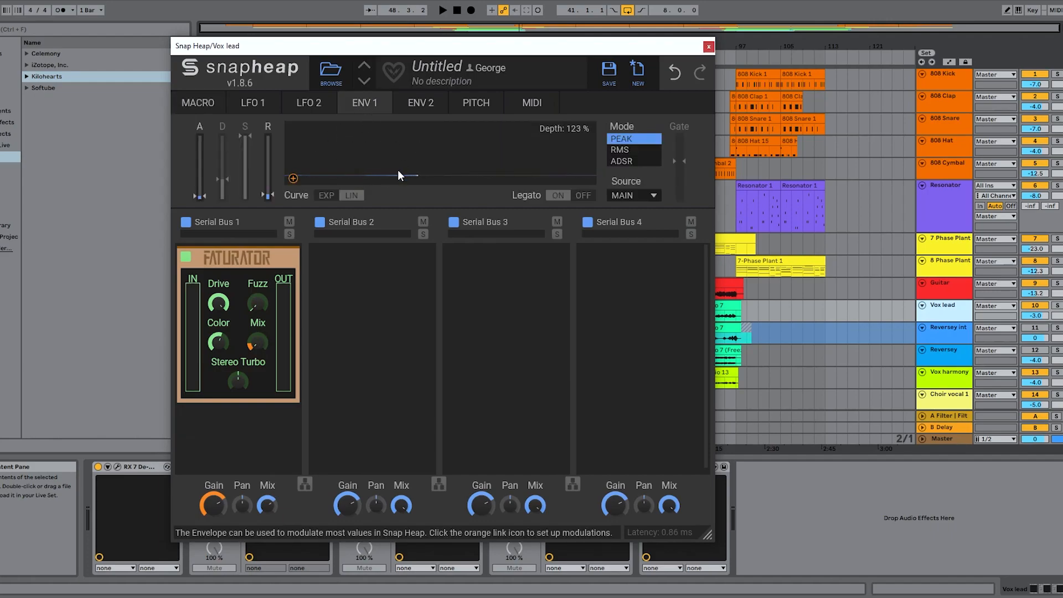
pyautogui.moveTo(293, 179); pyautogui.dragTo(202, 142)
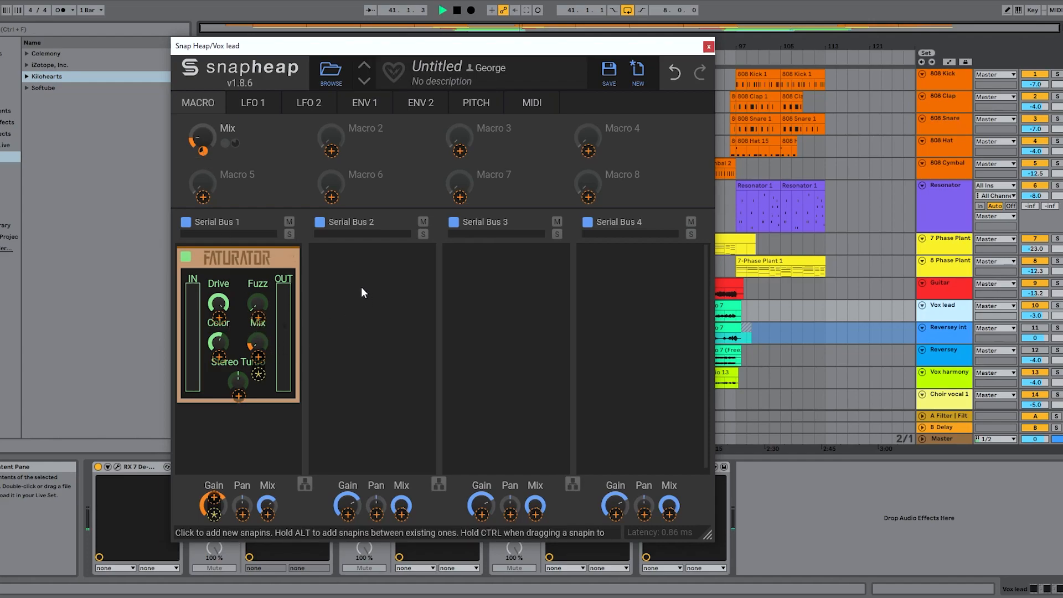
pyautogui.click(356, 107)
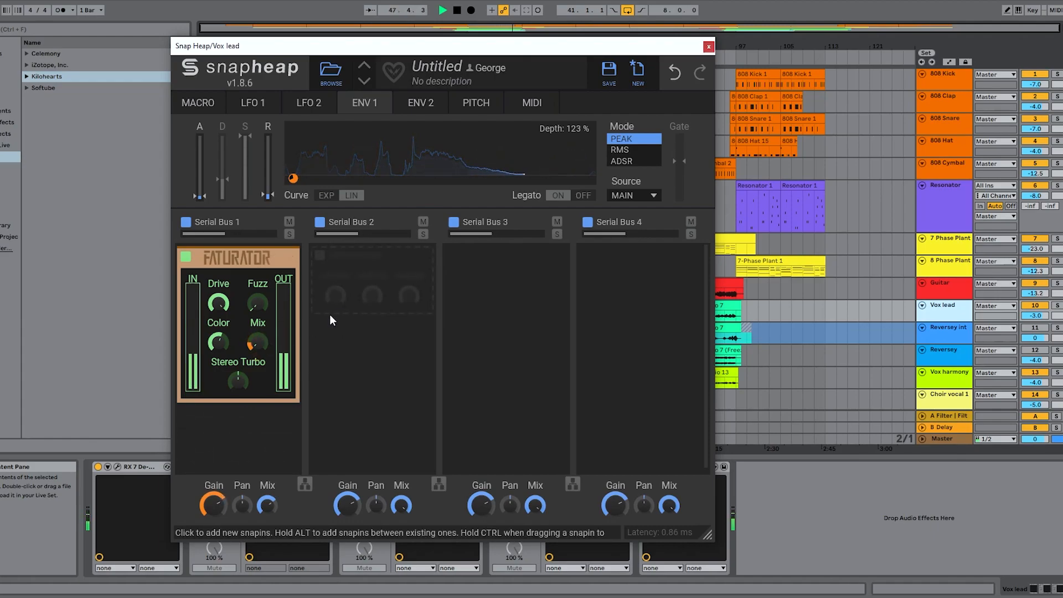
pyautogui.press('space')
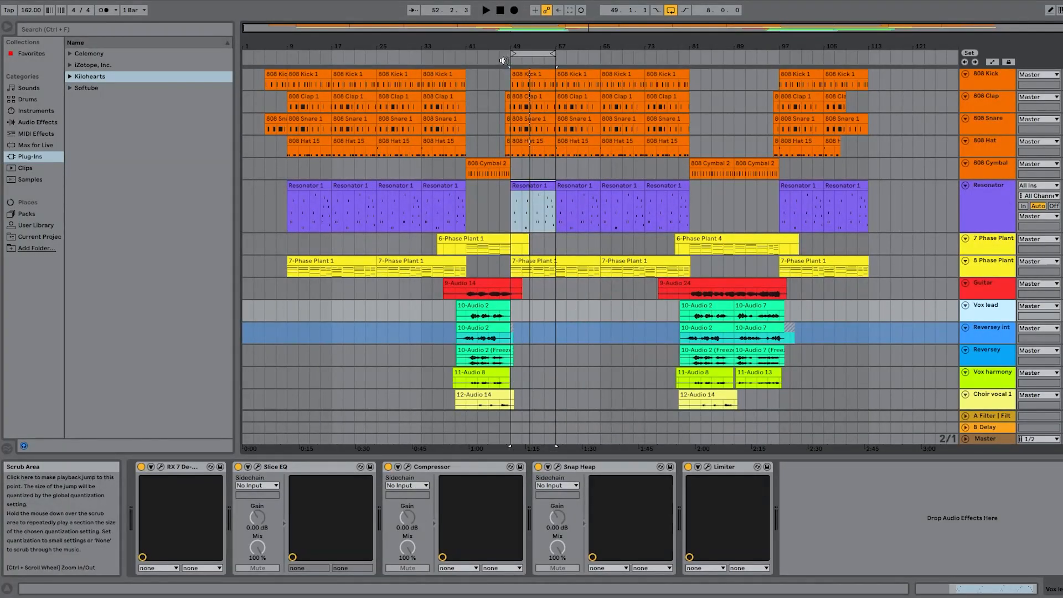
# Play the looped section from bar 49 and open the Phase Plant instrument on the Resonator track
pyautogui.click(502, 60)
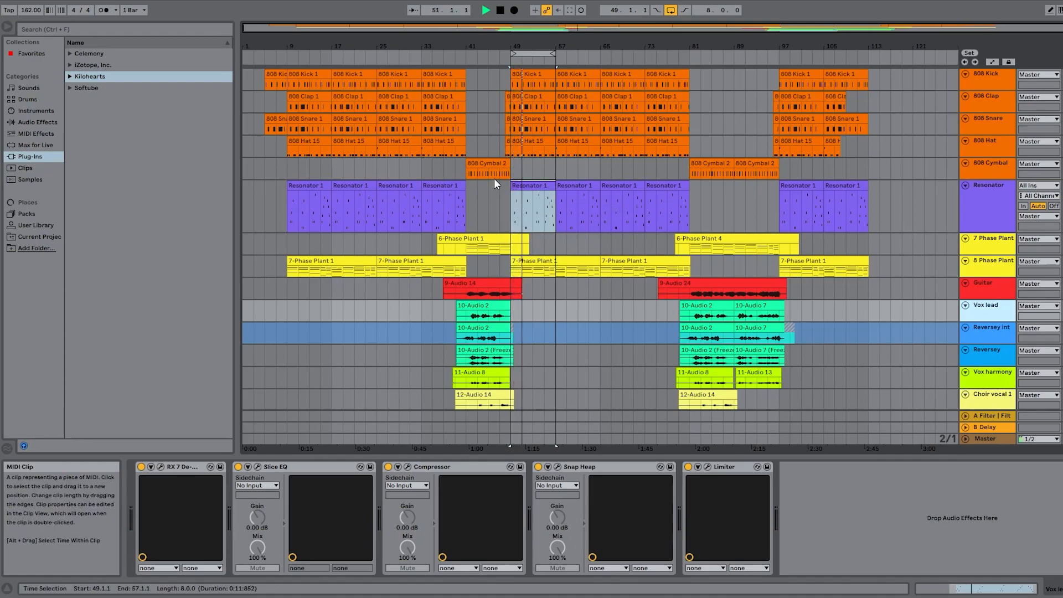
pyautogui.press('space')
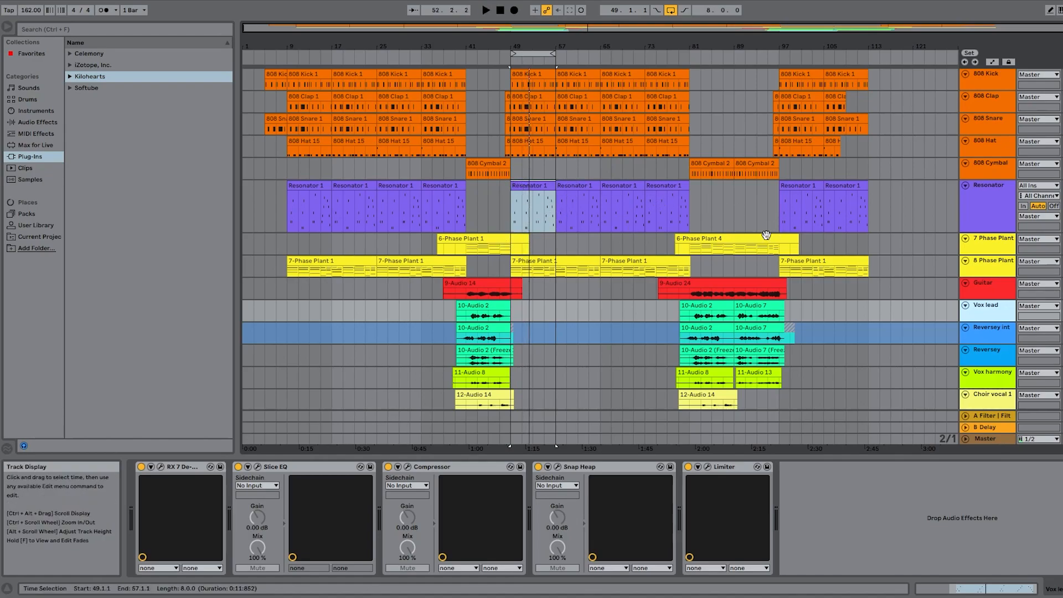
pyautogui.click(1011, 191)
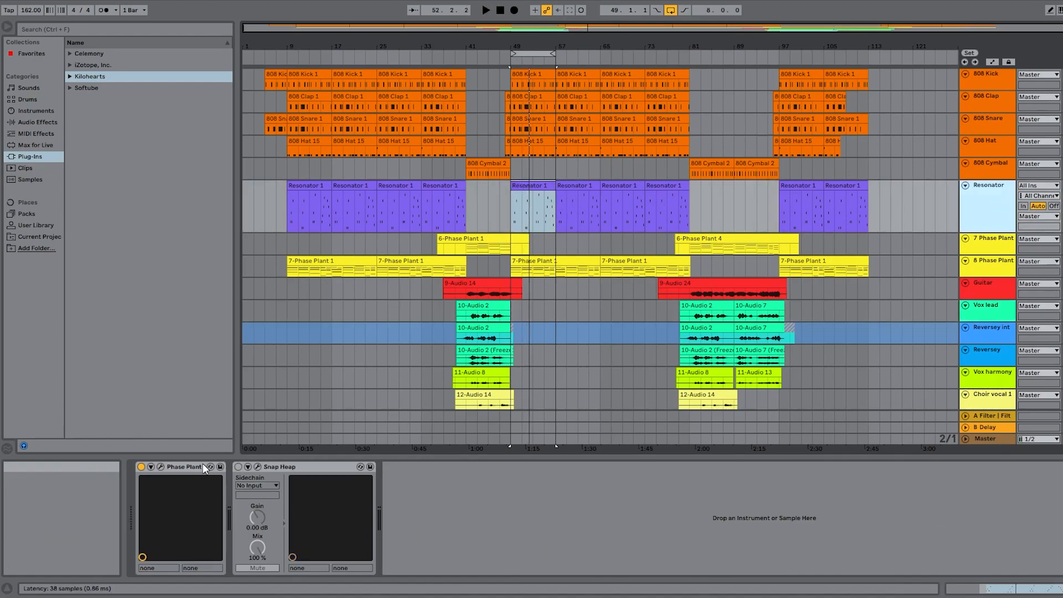
pyautogui.click(161, 466)
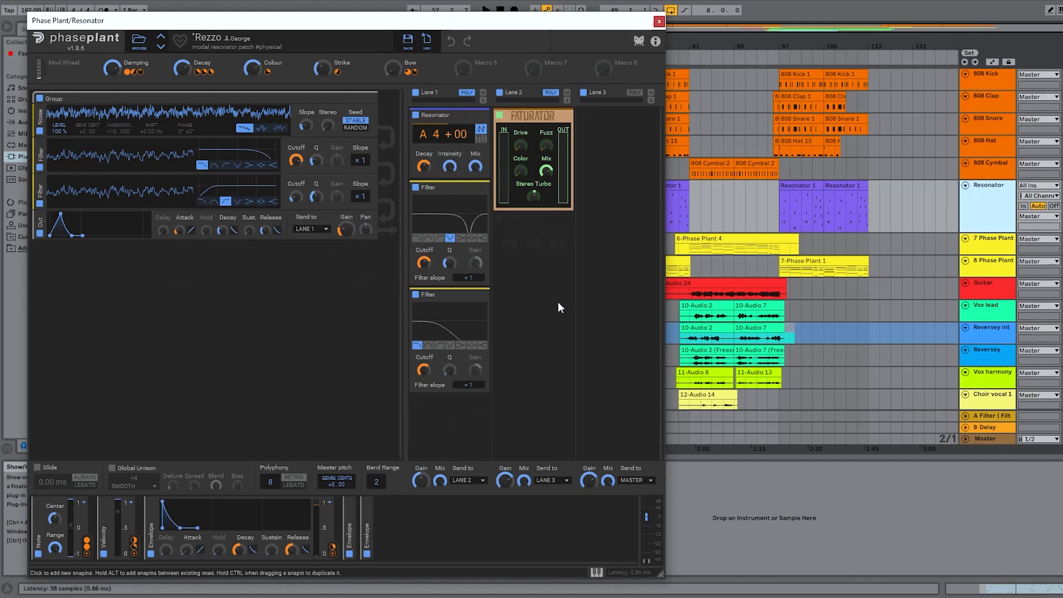
# Audition the Resonator loop with the Faturator in Lane 2 bypassed, and re-enable the Faturator
pyautogui.click(500, 116)
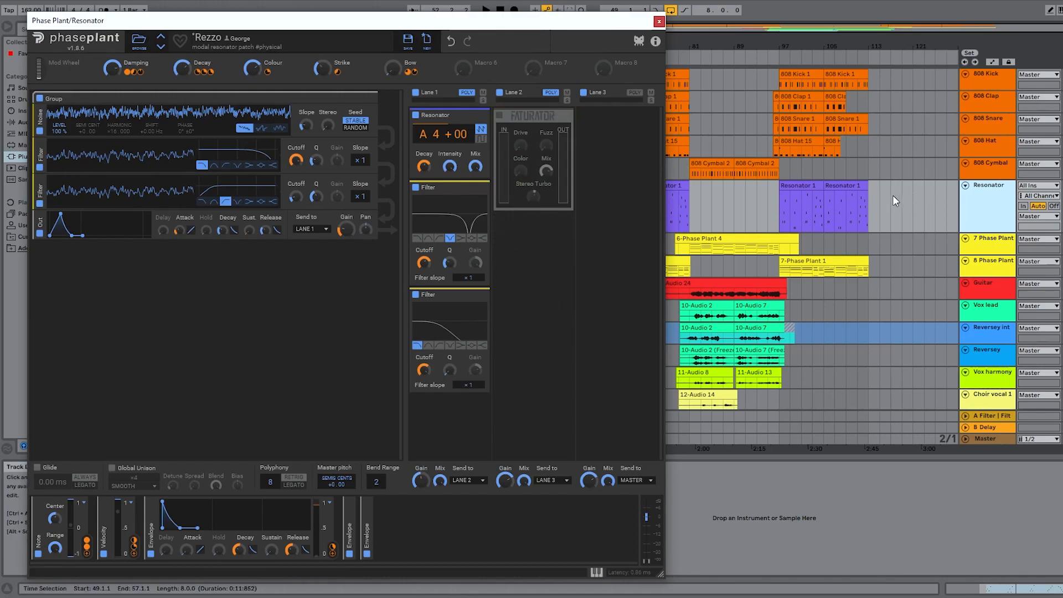
pyautogui.press('space')
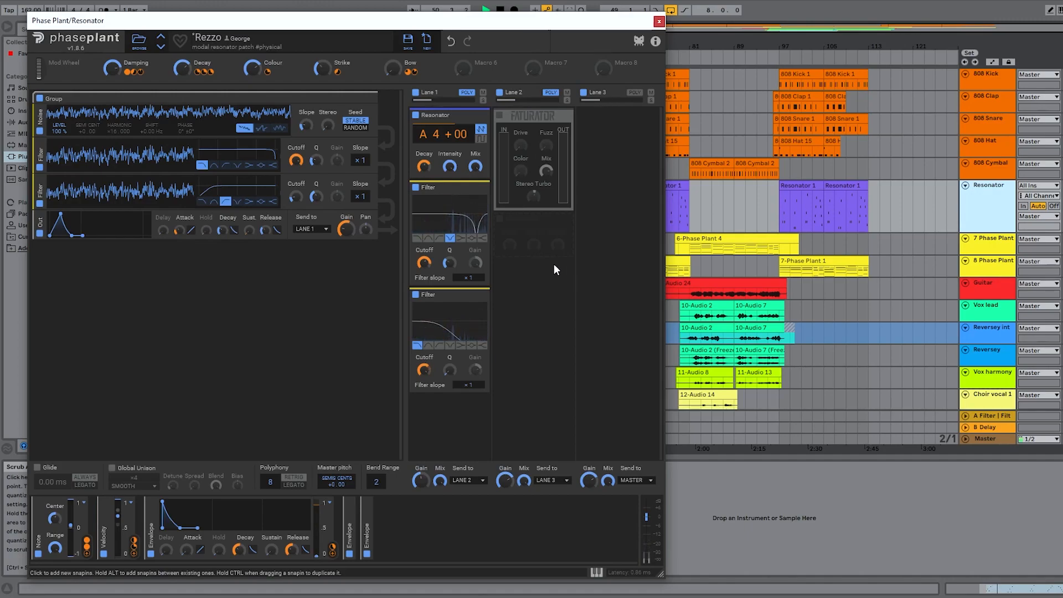
pyautogui.click(1009, 451)
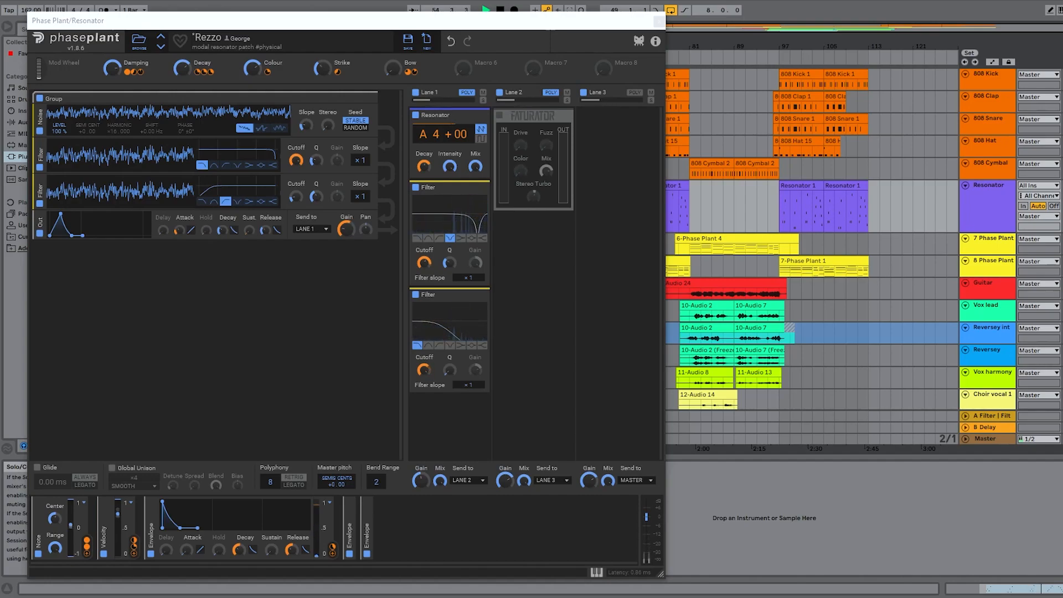
pyautogui.click(499, 114)
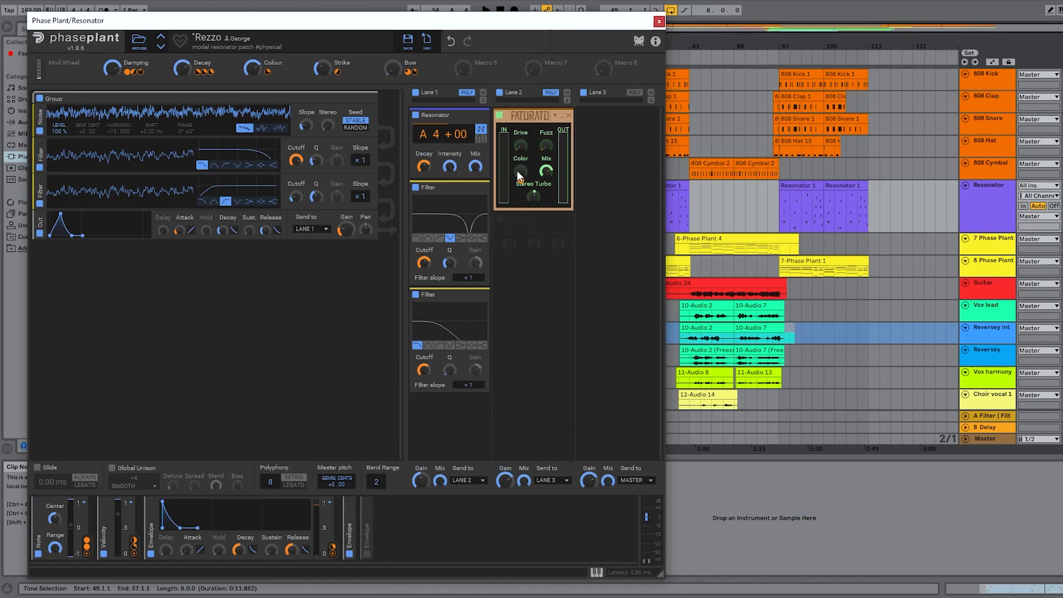
# Expand the collapsed envelope that modulates the Faturator's Color, and compare the playing loop with the Faturator off and on
pyautogui.click(351, 512)
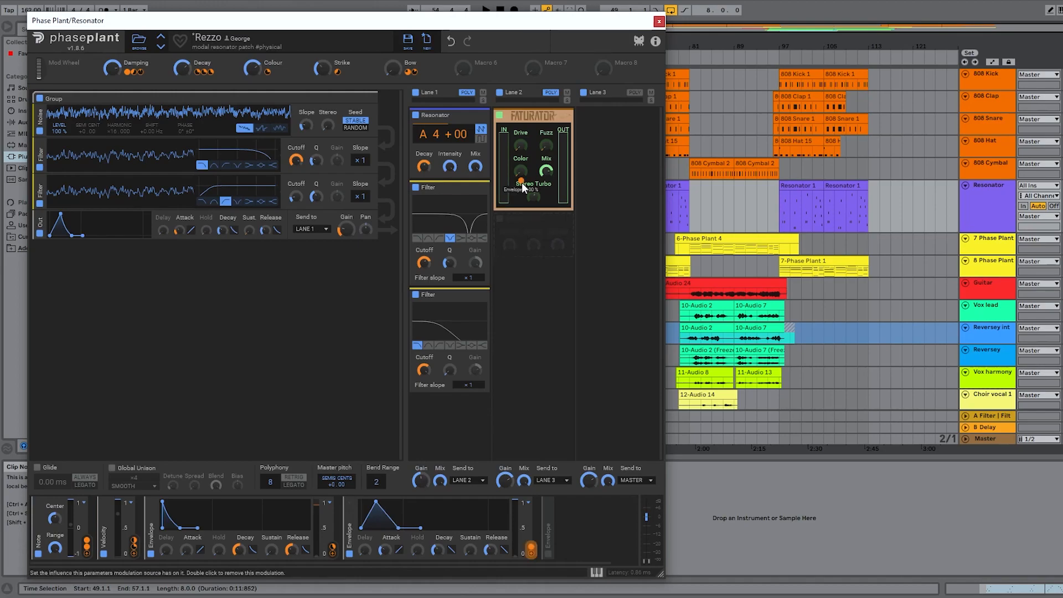
pyautogui.press('space')
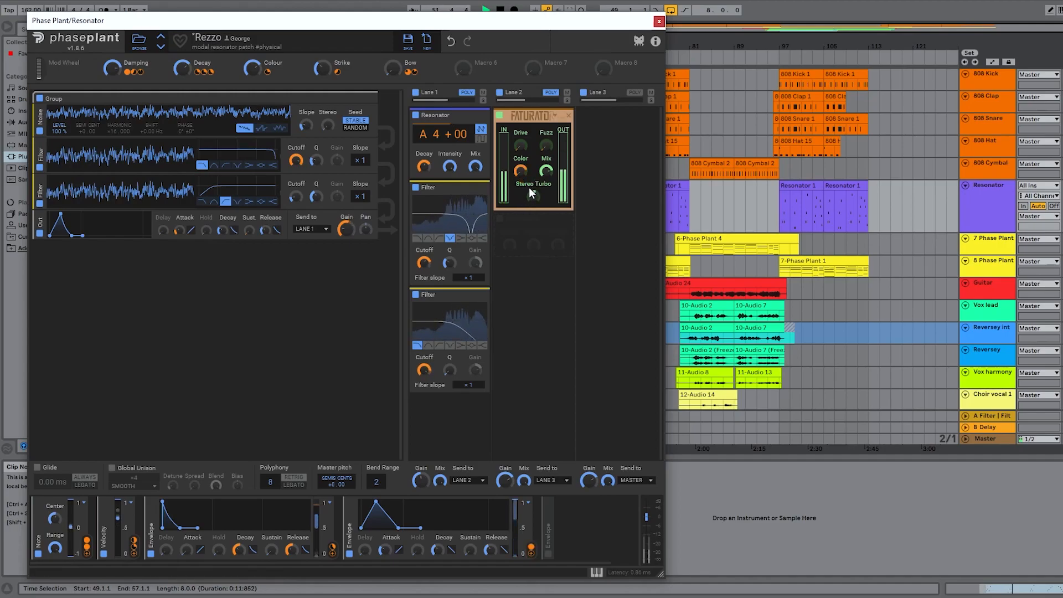
pyautogui.click(500, 117)
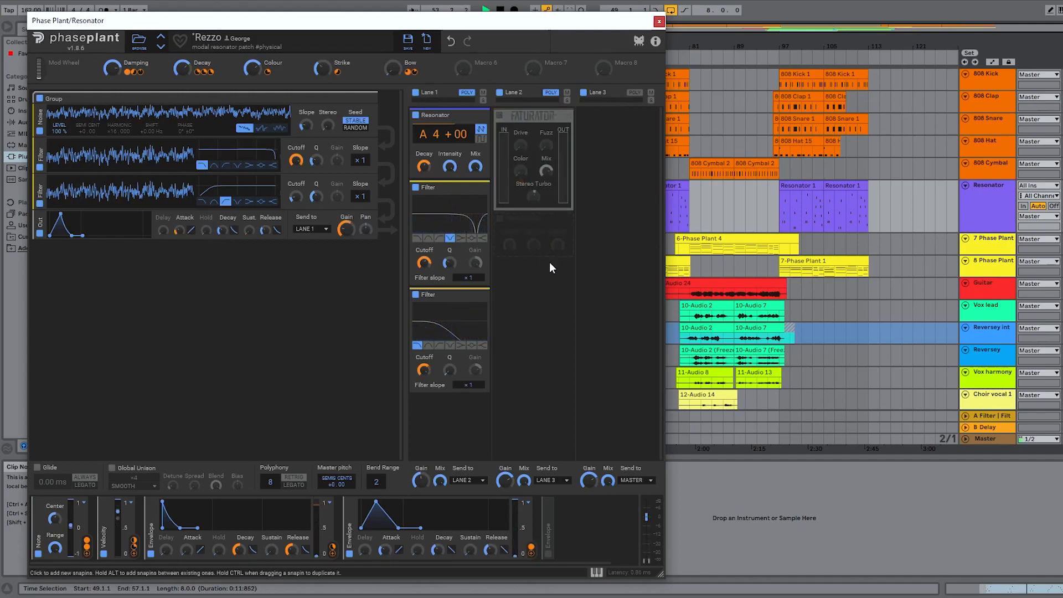
pyautogui.click(500, 117)
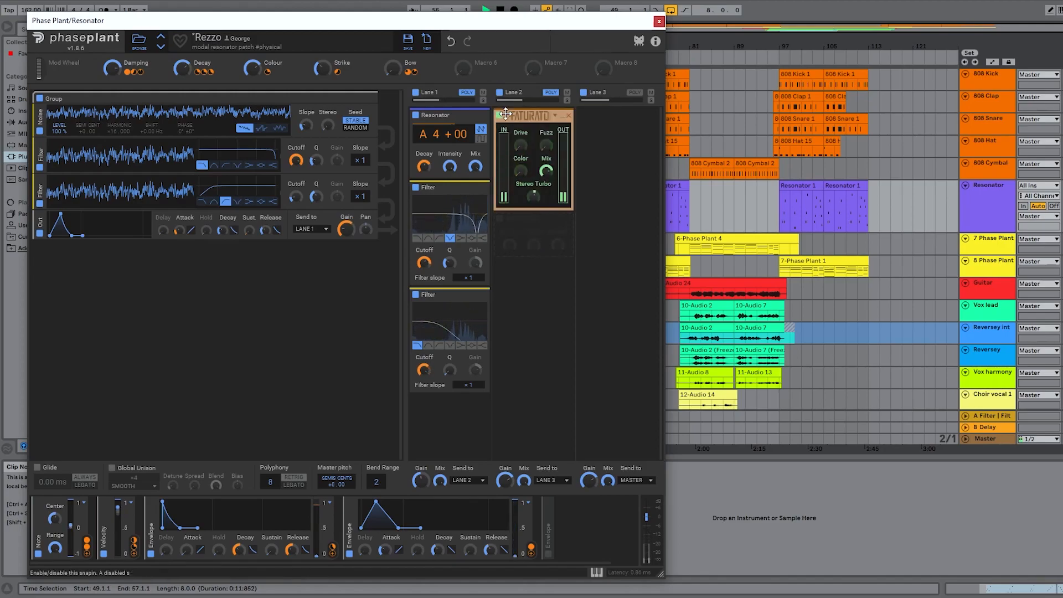
pyautogui.press('space')
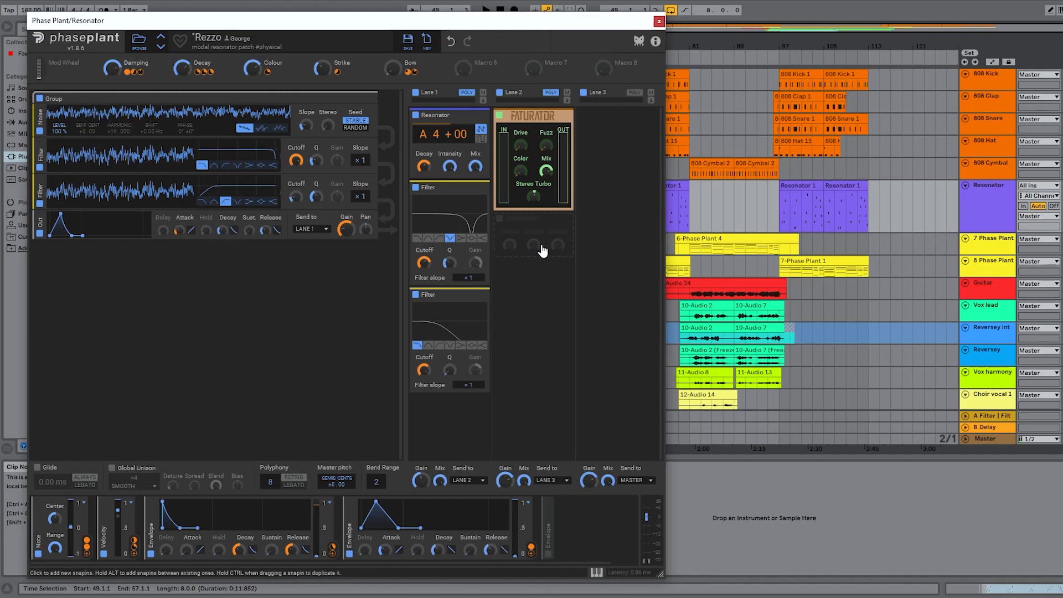
# Collapse the envelope that modulates Color and expand the last envelope modulator to inspect it with the Resonator loop
pyautogui.moveTo(522, 182)
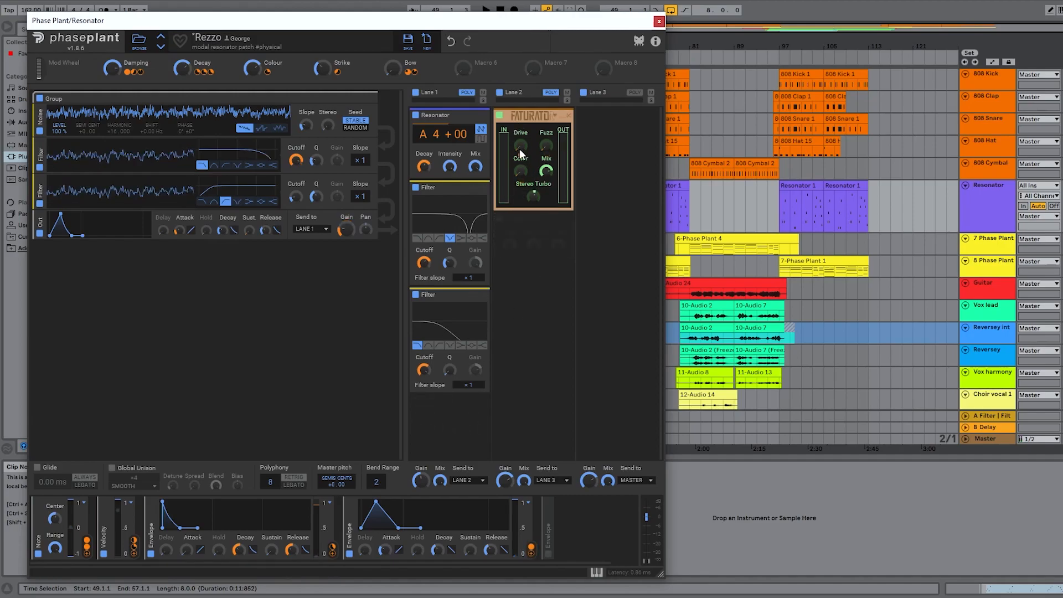
pyautogui.click(551, 514)
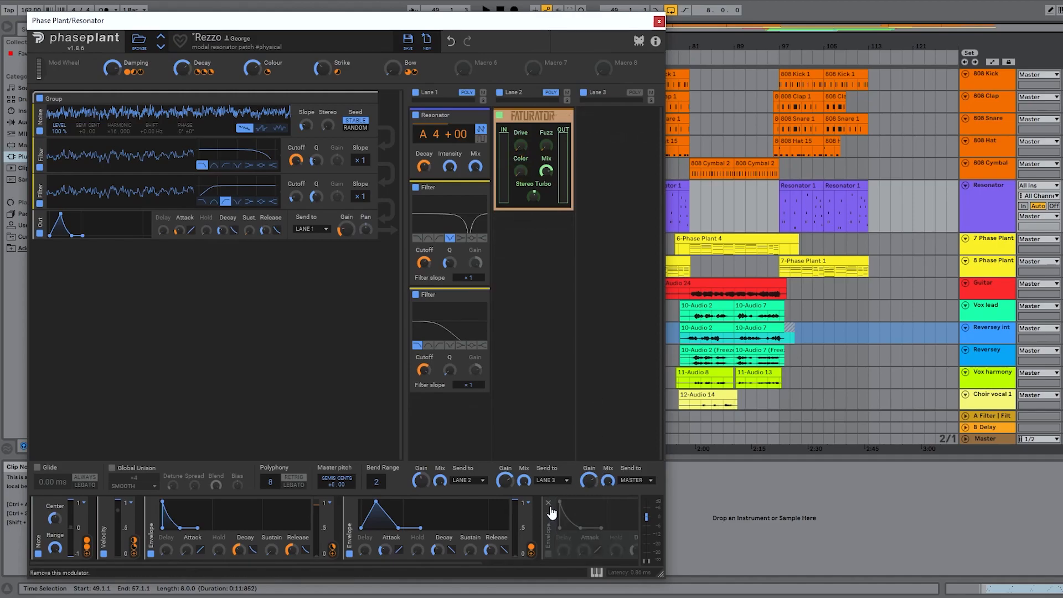
pyautogui.click(349, 514)
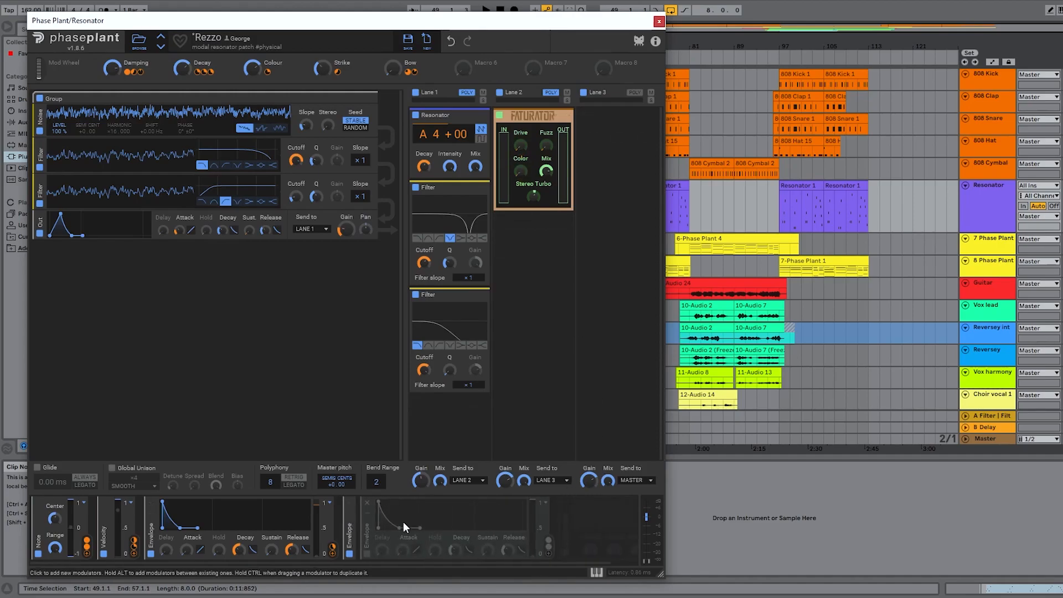
pyautogui.click(367, 553)
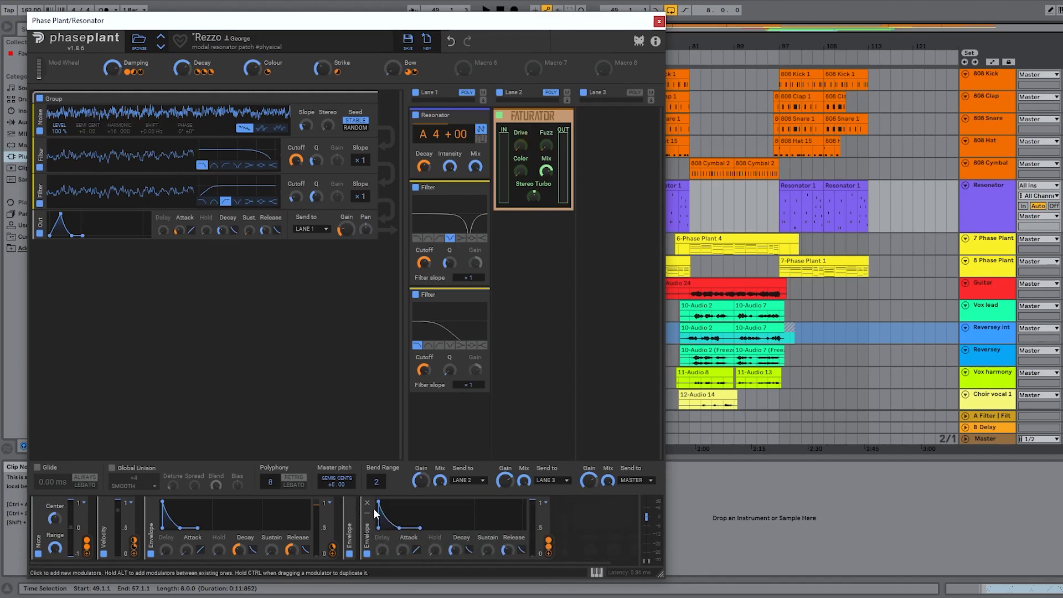
pyautogui.press('space')
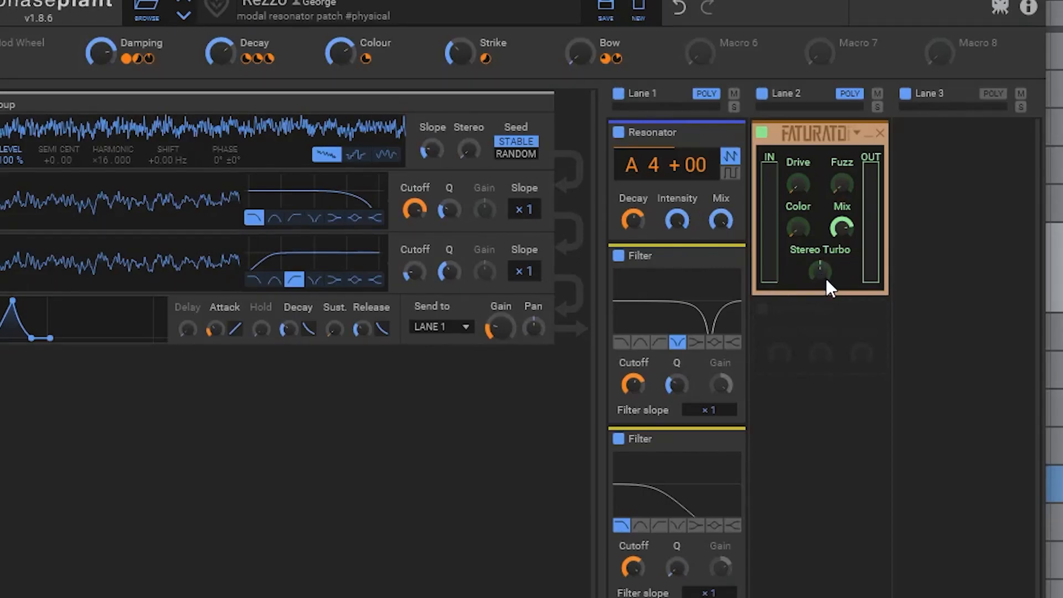
# Bypass the Faturator in Phase Plant's Lane 2 and open the Resonator track's Snap Heap, moving its window clear of the device chain
pyautogui.moveTo(823, 276); pyautogui.dragTo(820, 270)
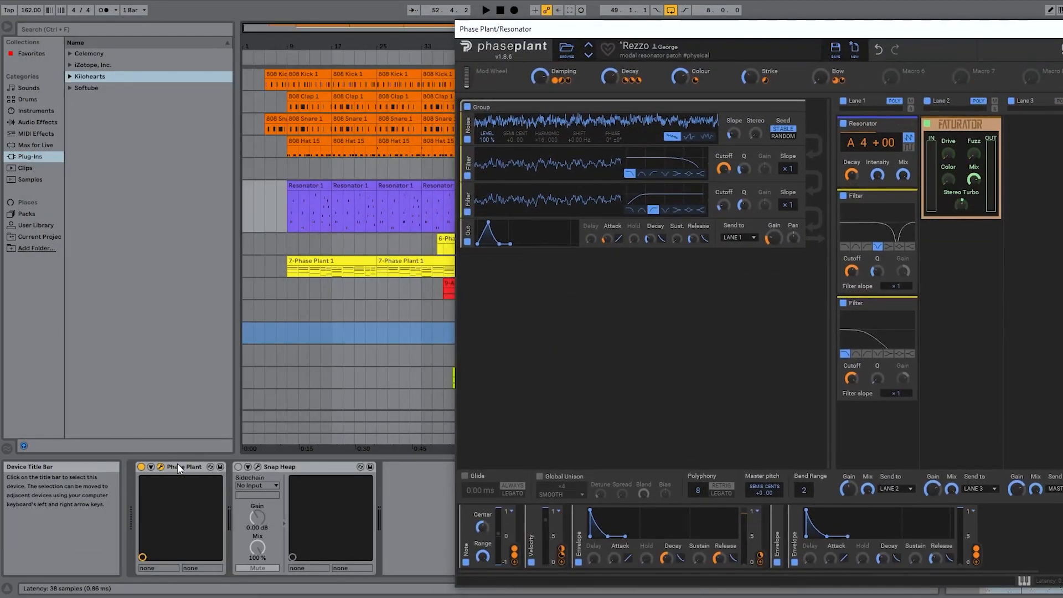
pyautogui.click(927, 124)
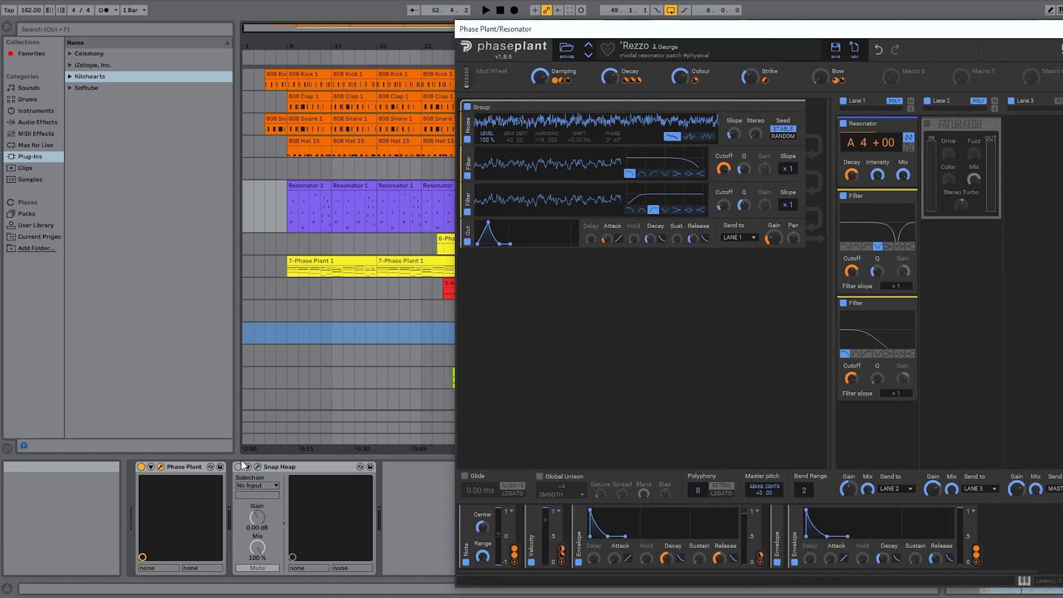
pyautogui.click(255, 467)
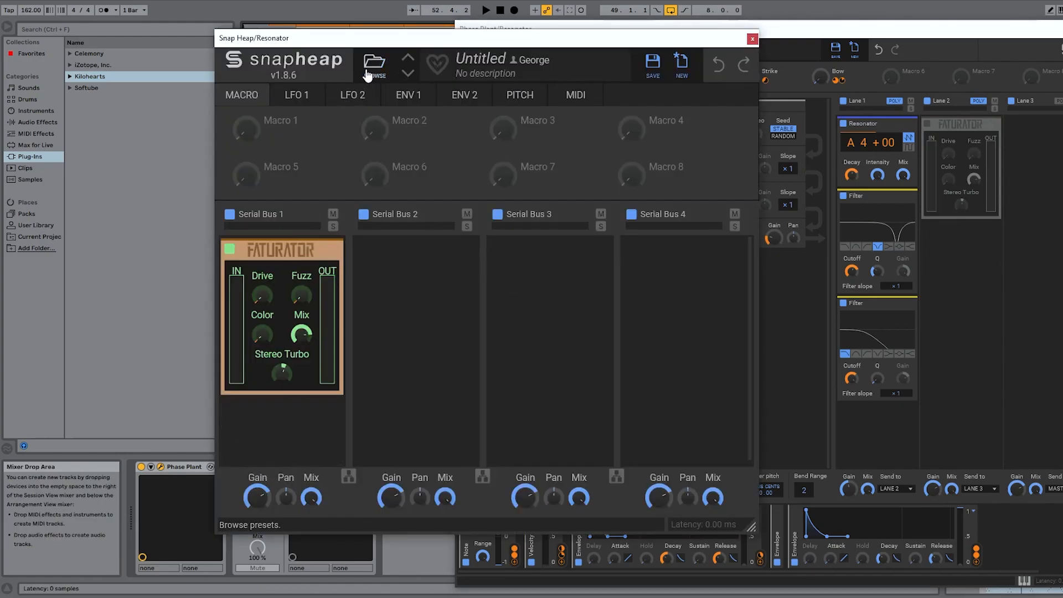
pyautogui.moveTo(429, 41); pyautogui.dragTo(635, 34)
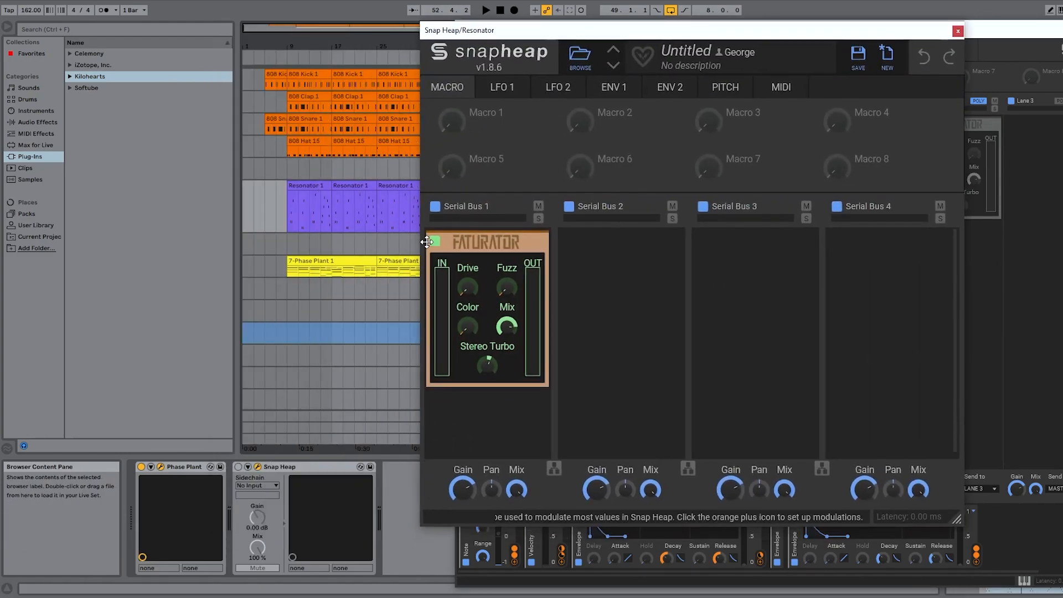
# Show the first envelope in the Resonator track's Snap Heap and audition the loop with it modulating the Faturator
pyautogui.moveTo(743, 22); pyautogui.dragTo(445, 26)
pyautogui.click(319, 90)
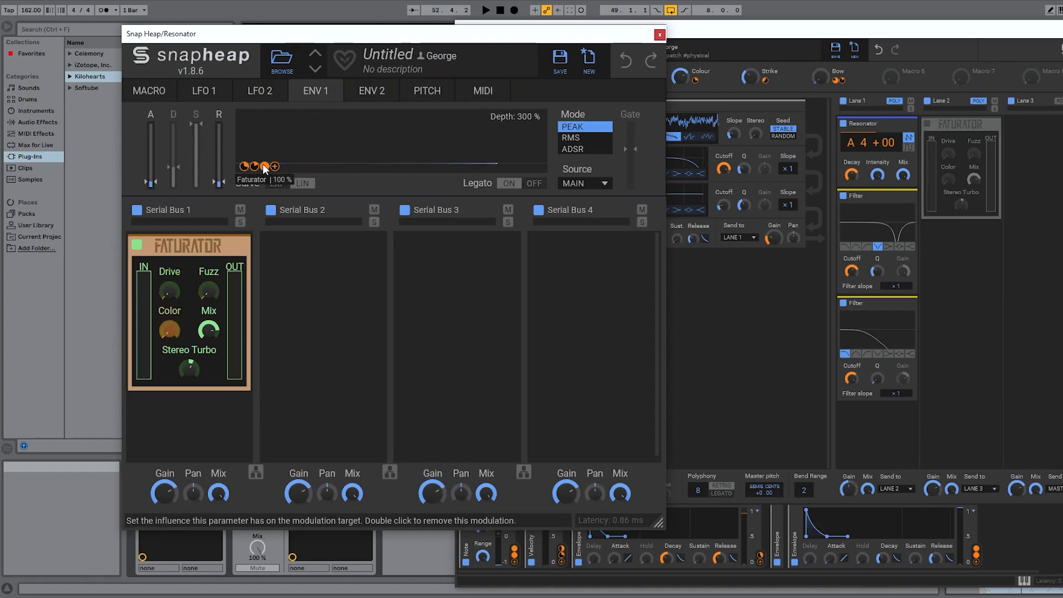
pyautogui.press('space')
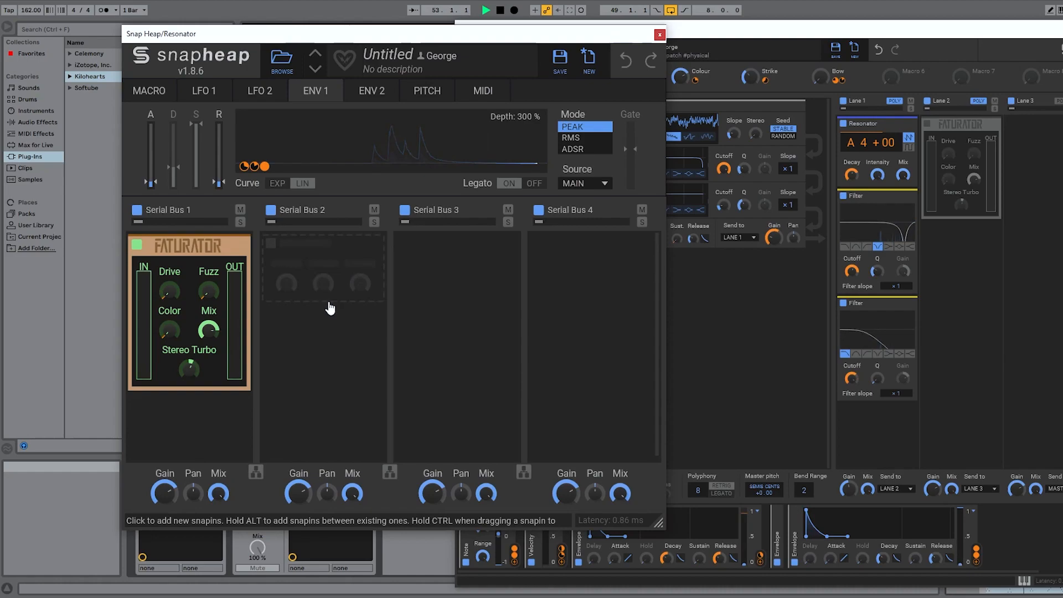
pyautogui.press('space')
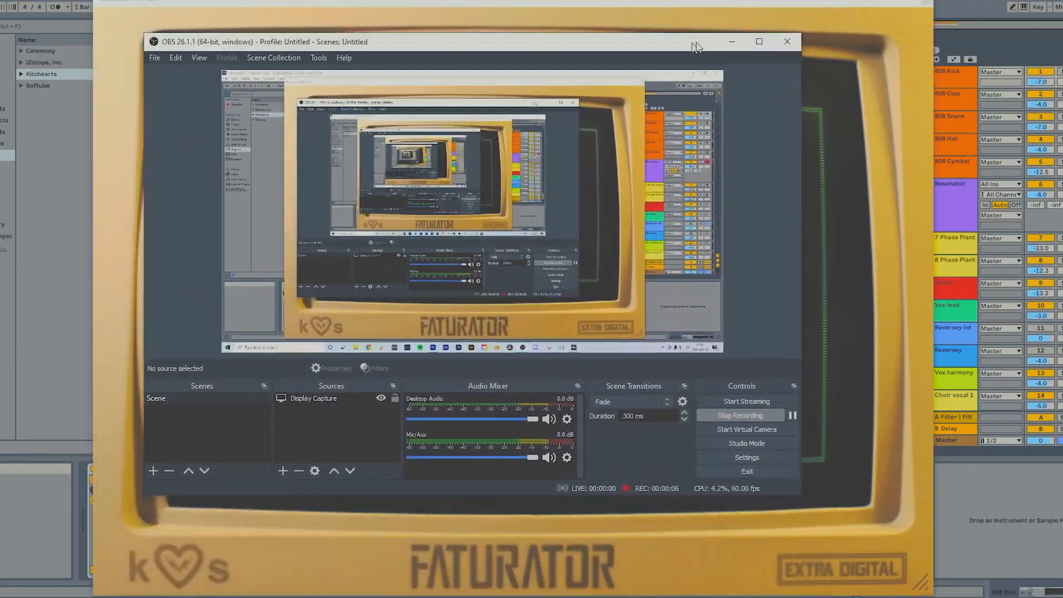
# Turn the 808 Kick Faturator's Mix fully down and audition the loop with the five 808 drum tracks soloed
pyautogui.moveTo(693, 34); pyautogui.dragTo(668, 6)
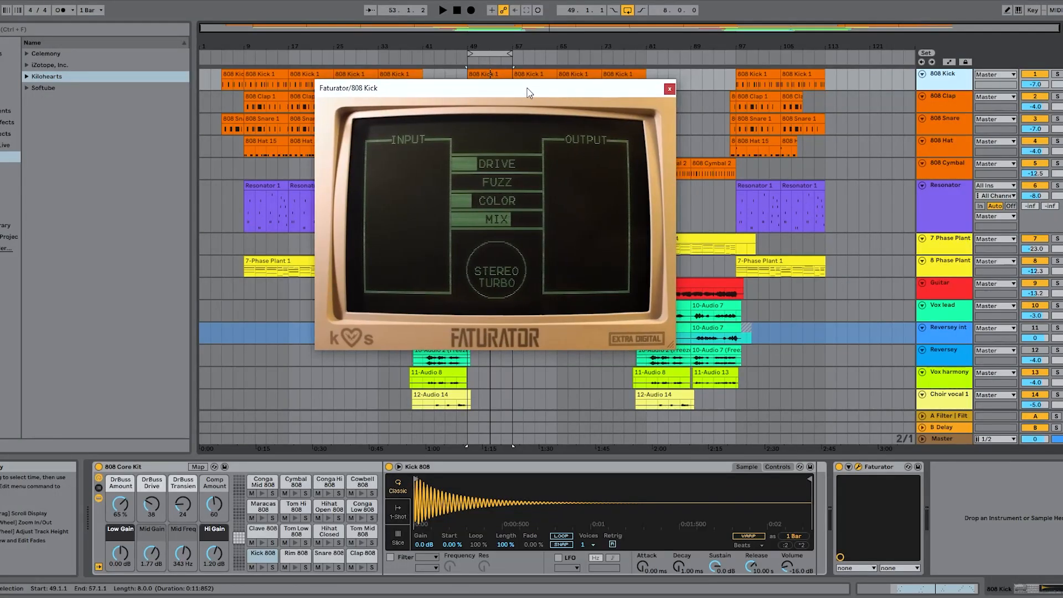
pyautogui.moveTo(496, 93)
pyautogui.mouseDown()
pyautogui.moveTo(483, 69)
pyautogui.moveTo(485, 84)
pyautogui.moveTo(507, 91)
pyautogui.mouseUp()
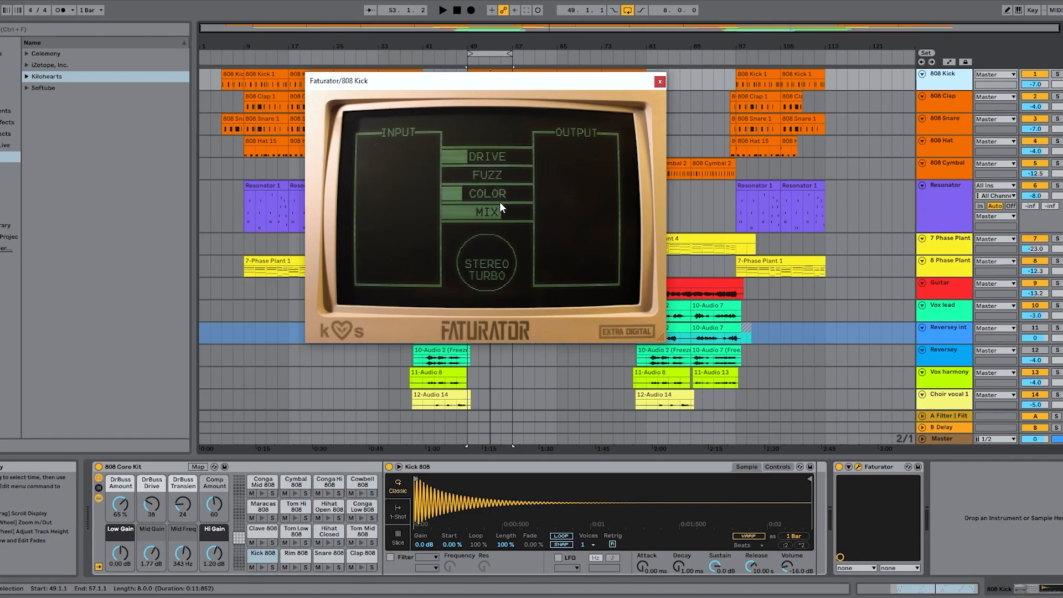
pyautogui.moveTo(488, 212); pyautogui.dragTo(443, 212)
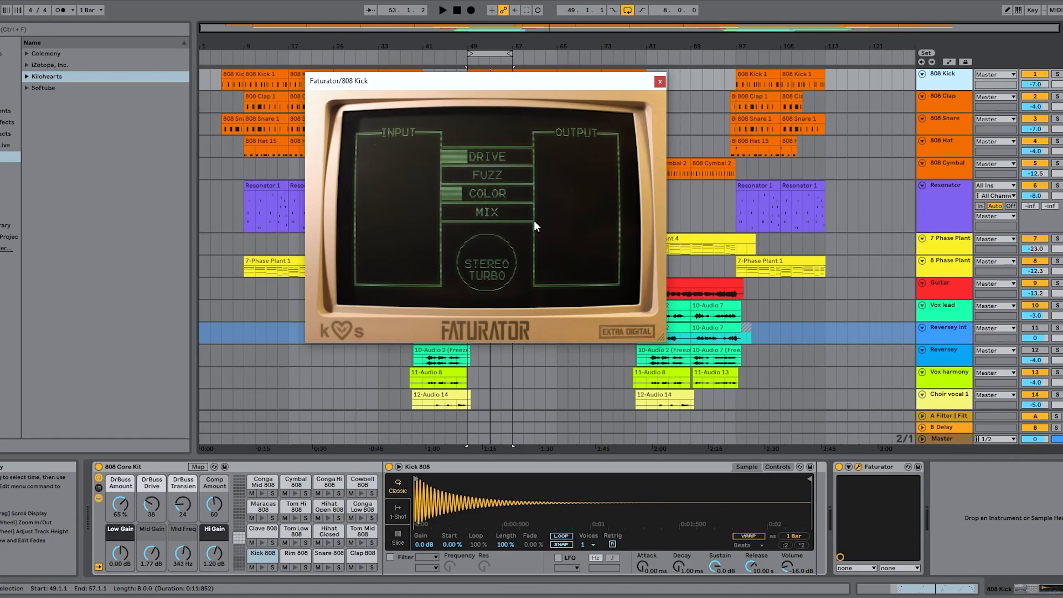
pyautogui.click(1057, 74)
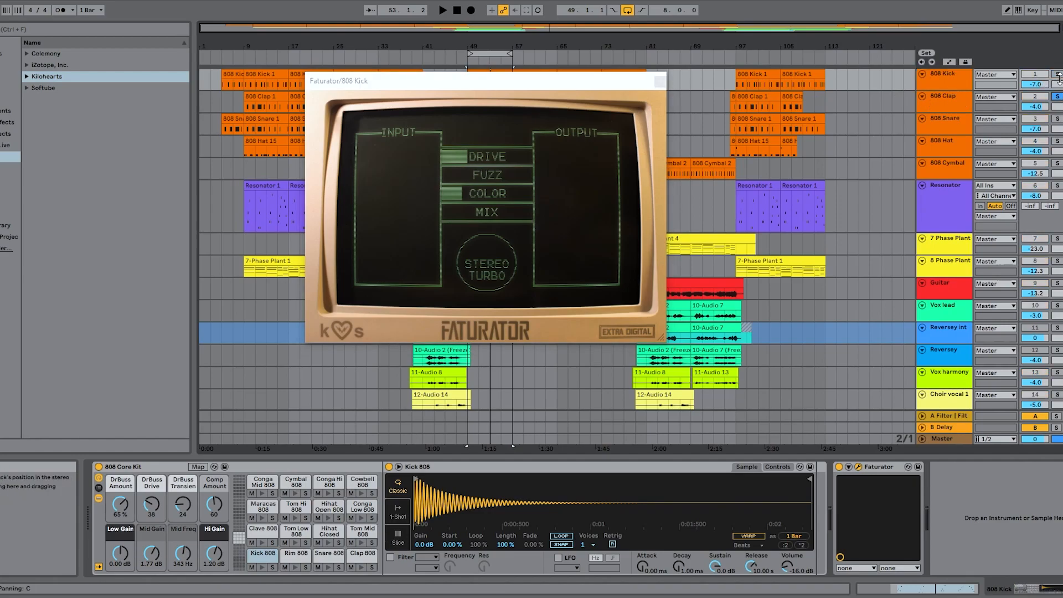
pyautogui.click(1057, 119)
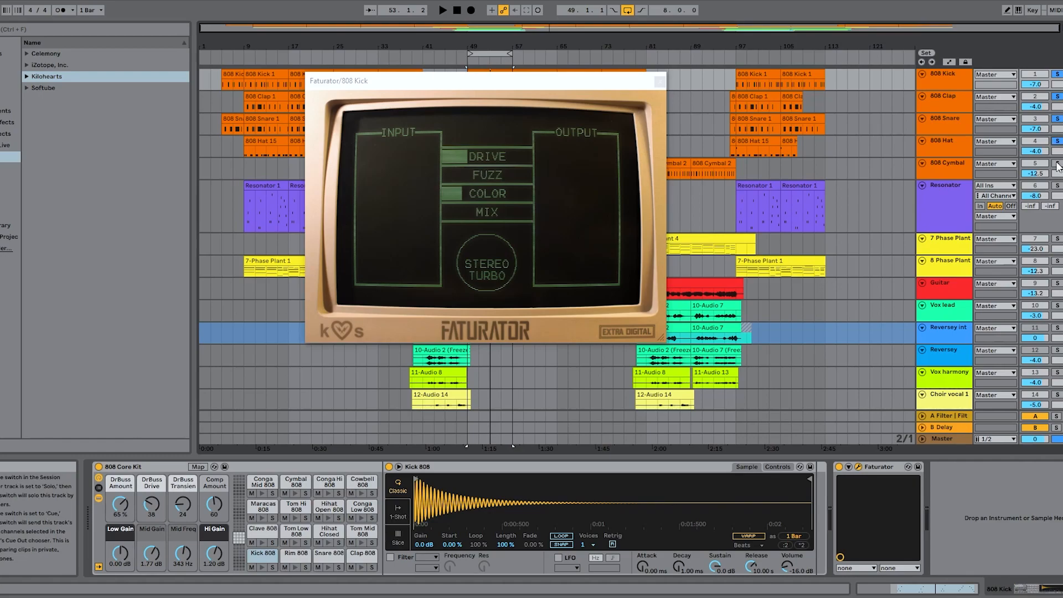
pyautogui.press('space')
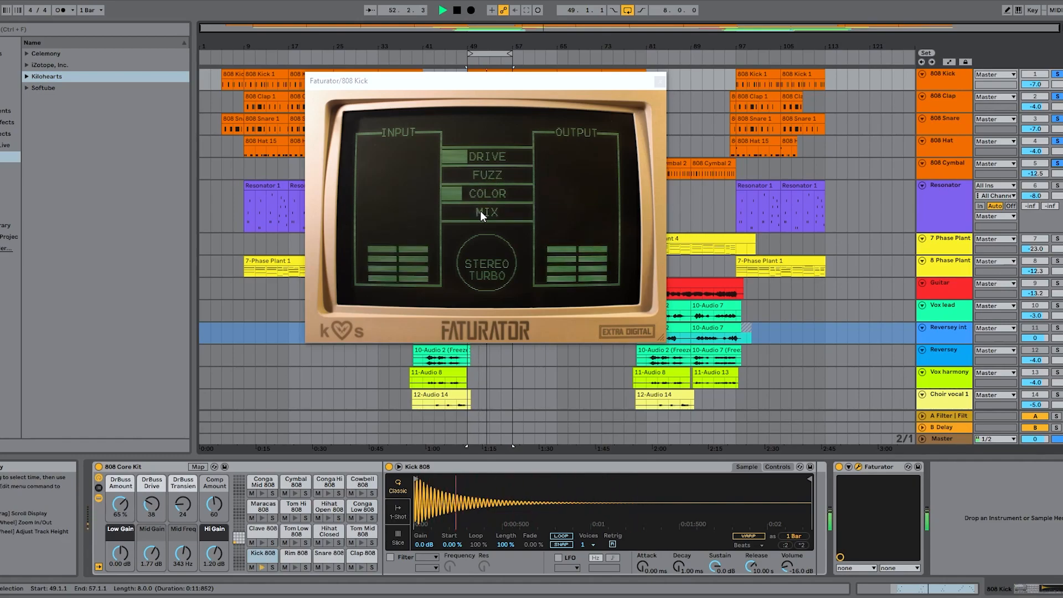
pyautogui.press('space')
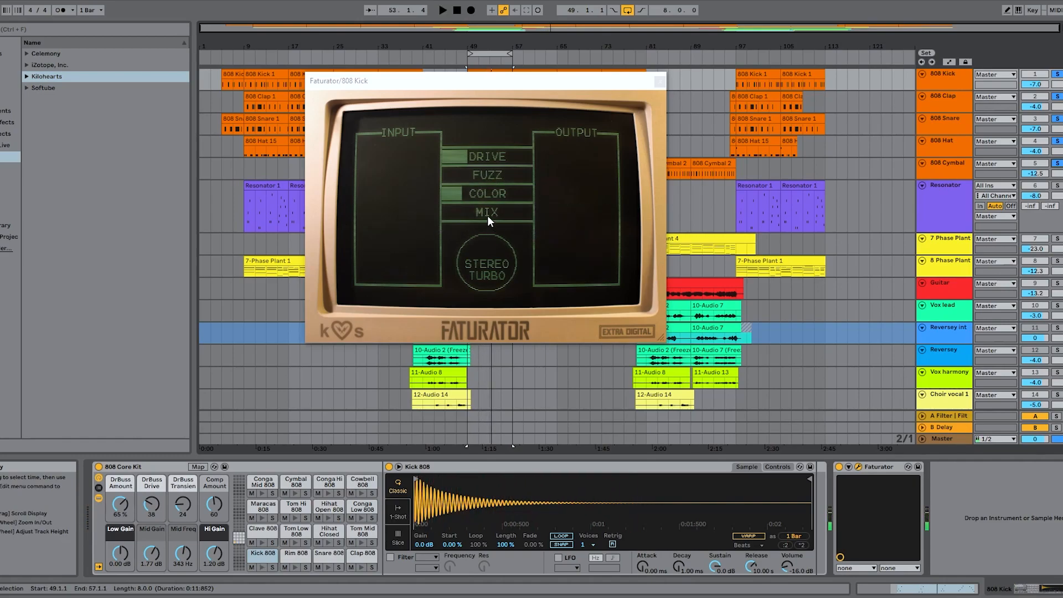
# Raise the kick Faturator's Mix to about three quarters and its Fuzz to about one third while auditioning the drum loop
pyautogui.moveTo(466, 216); pyautogui.dragTo(495, 212)
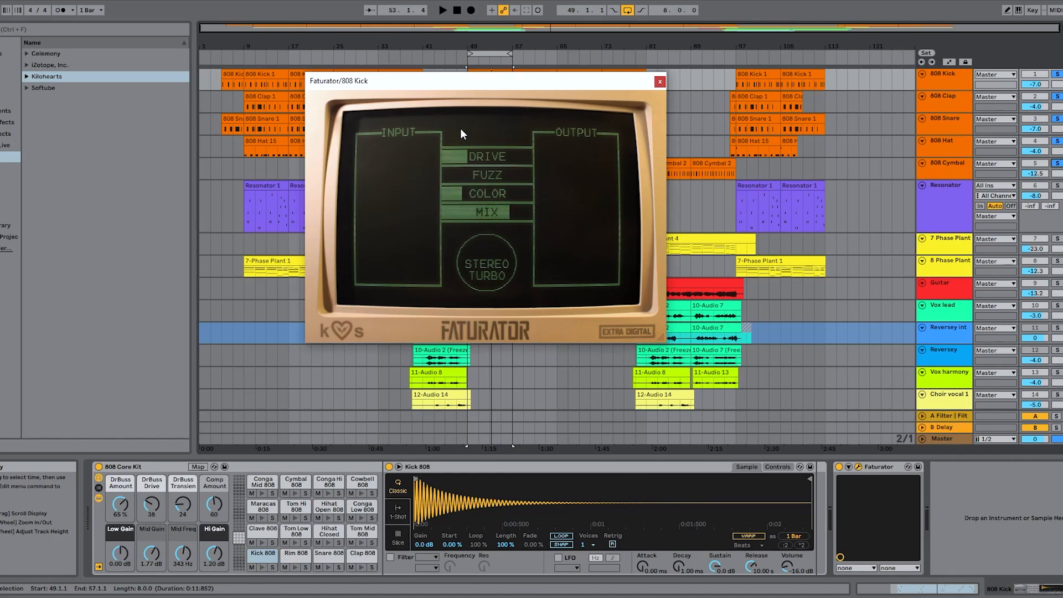
pyautogui.press('space')
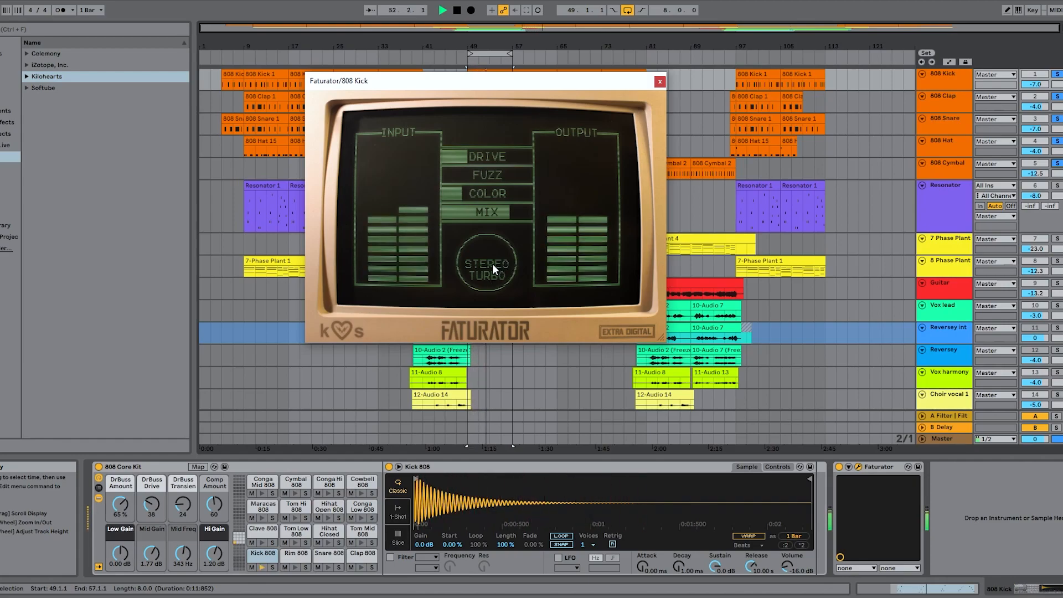
pyautogui.click(471, 176)
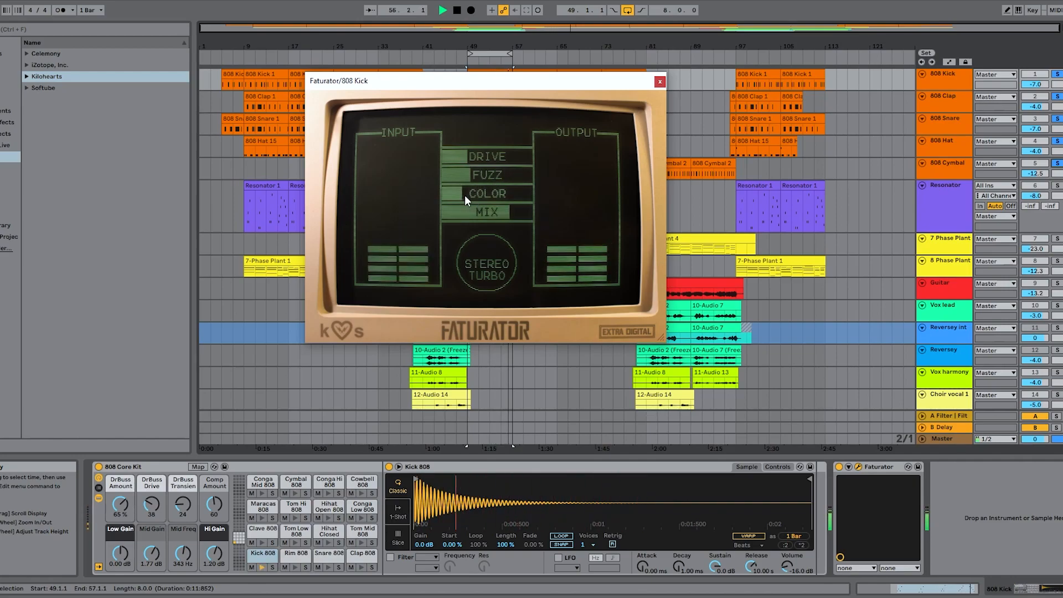
pyautogui.press('space')
# Try different Color amounts on the kick Faturator, ending at about one eighth, while auditioning the drum loop
pyautogui.moveTo(463, 194); pyautogui.dragTo(482, 194)
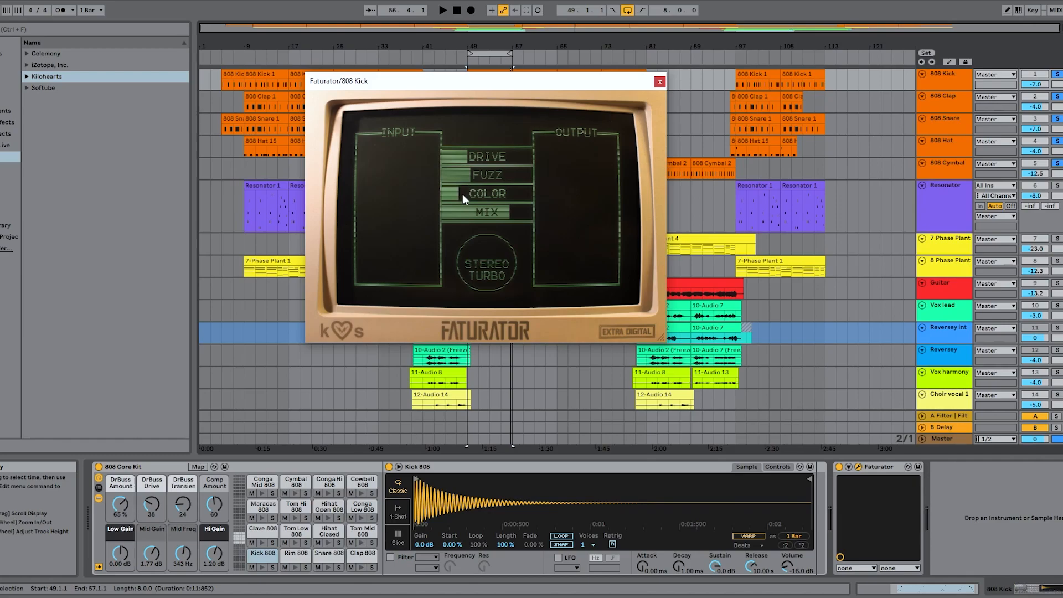
pyautogui.press('space')
pyautogui.moveTo(462, 194)
pyautogui.mouseDown()
pyautogui.moveTo(448, 194)
pyautogui.moveTo(526, 194)
pyautogui.moveTo(453, 193)
pyautogui.mouseUp()
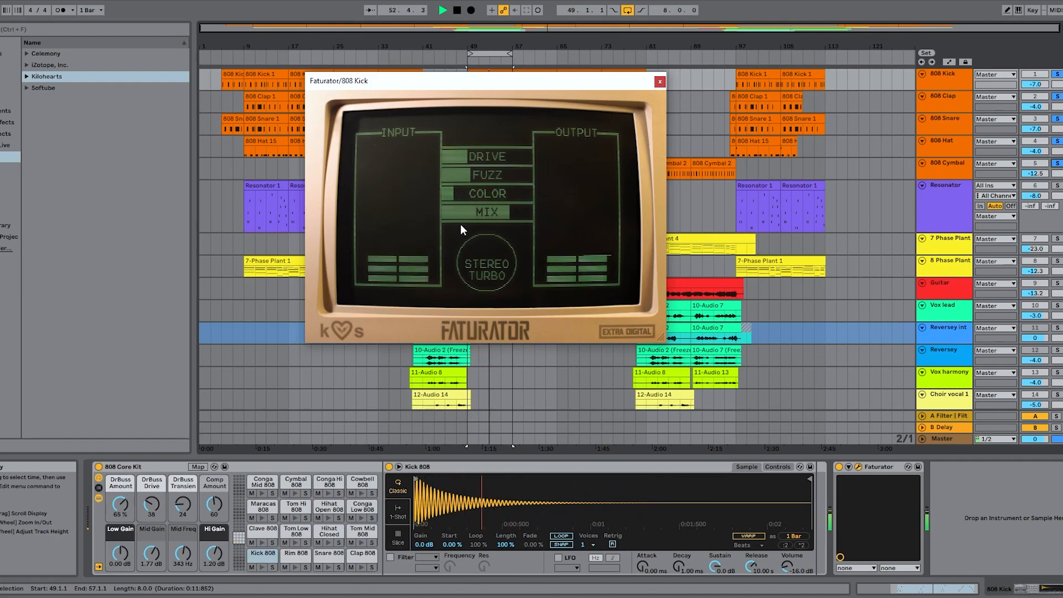
pyautogui.press('space')
# Set the kick Faturator's Mix to full, Drive to about 80%, Fuzz to about half and Color to about 40% while auditioning the drum loop
pyautogui.moveTo(492, 212); pyautogui.dragTo(520, 212)
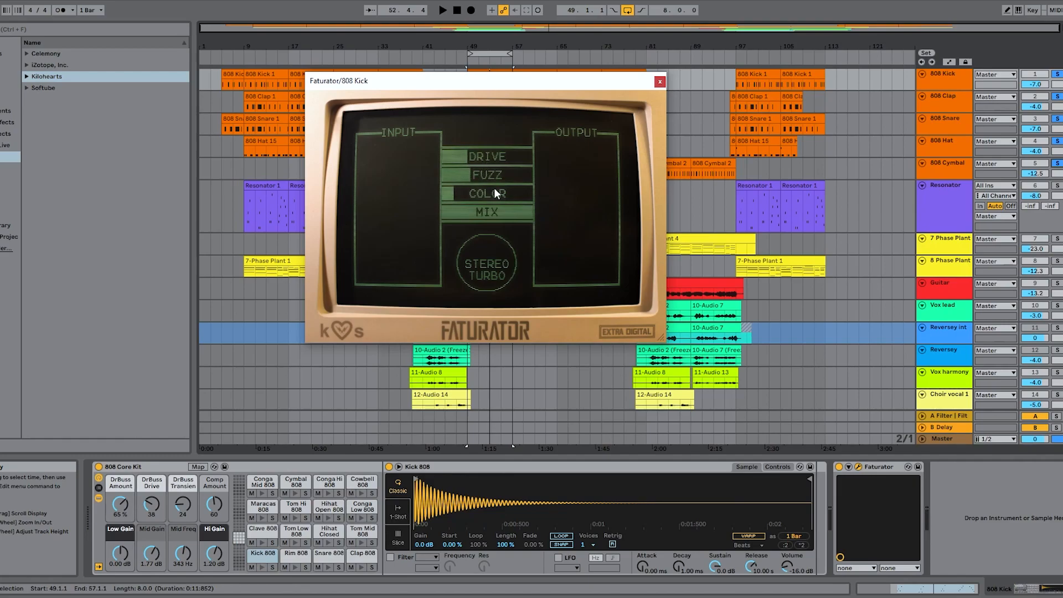
pyautogui.press('space')
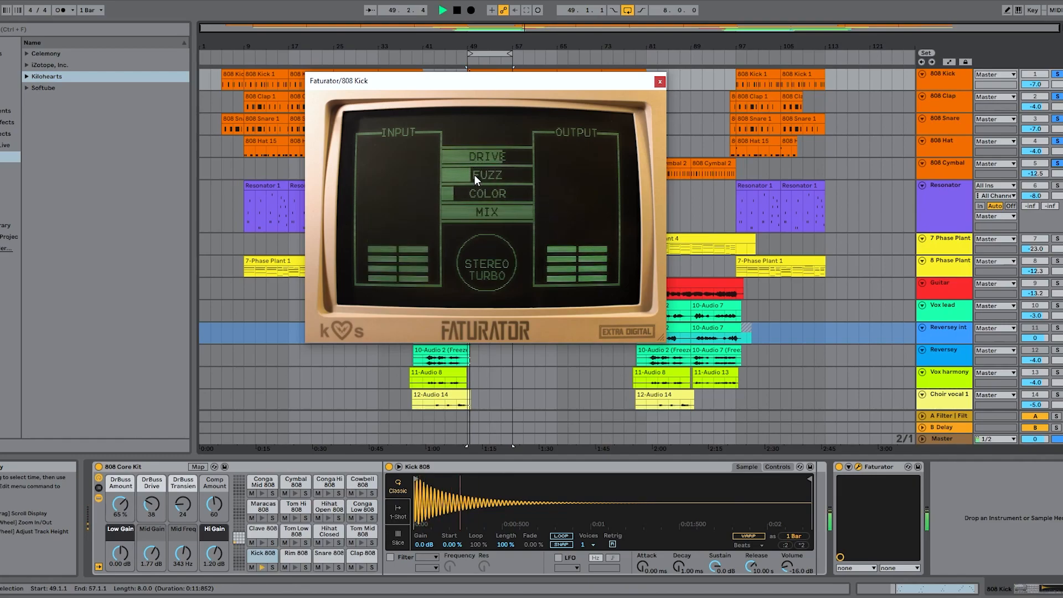
pyautogui.moveTo(496, 158); pyautogui.dragTo(479, 196)
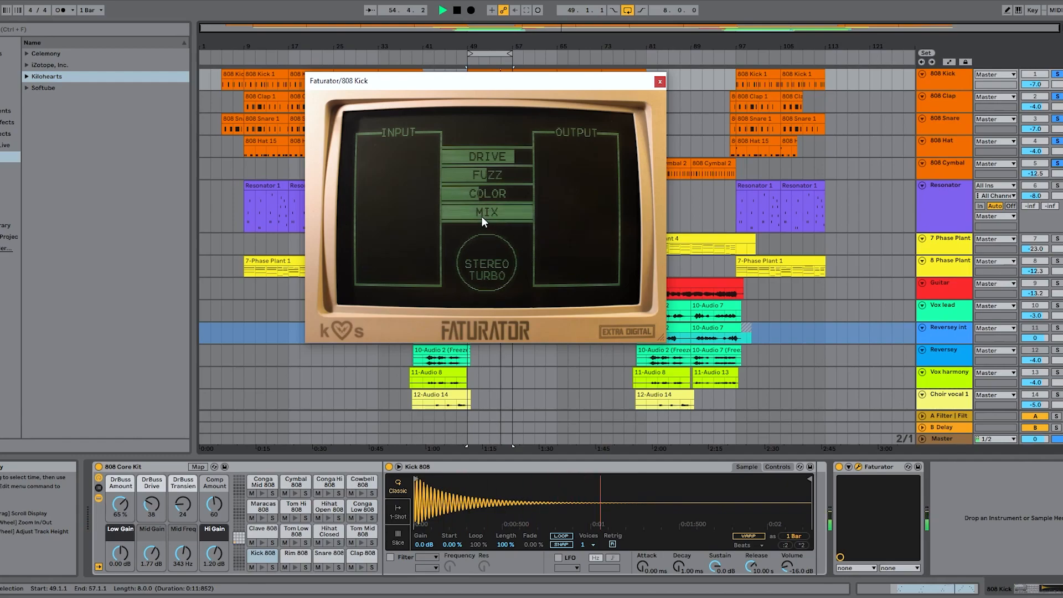
pyautogui.press('space')
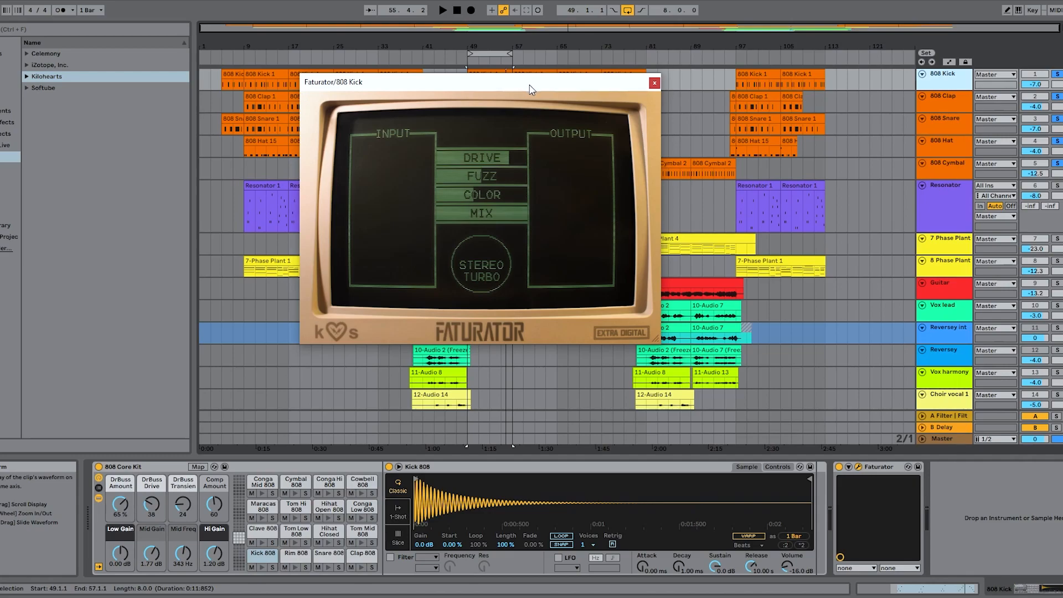
pyautogui.moveTo(529, 91); pyautogui.dragTo(531, 94)
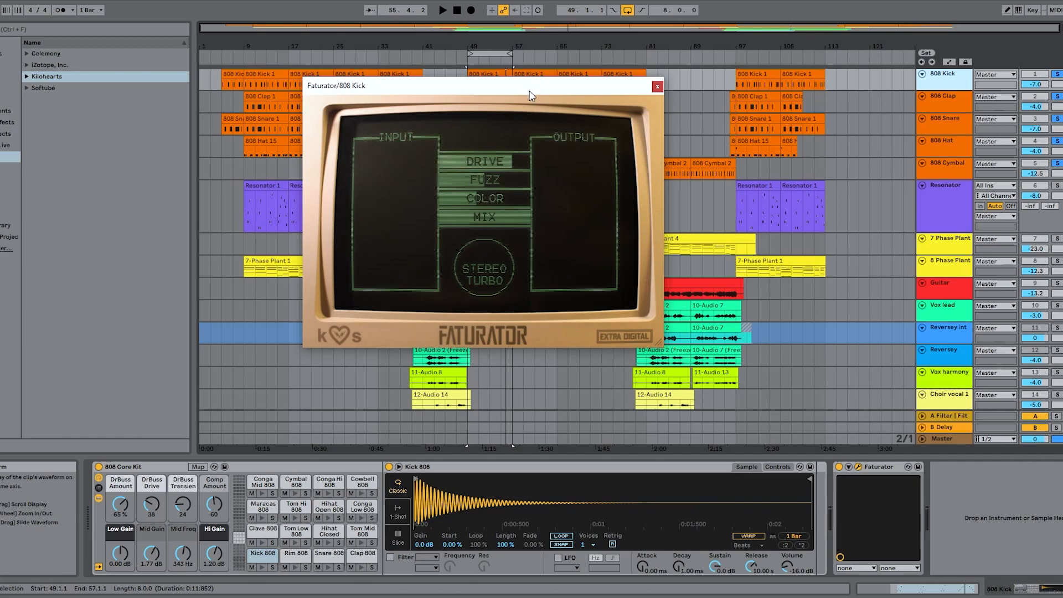
pyautogui.moveTo(526, 92); pyautogui.dragTo(532, 85)
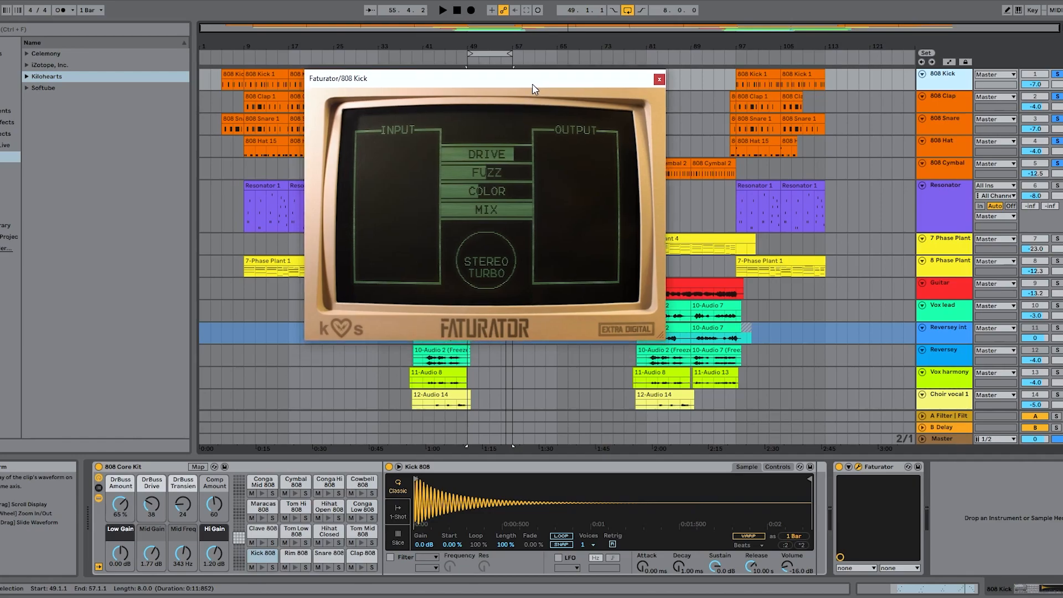